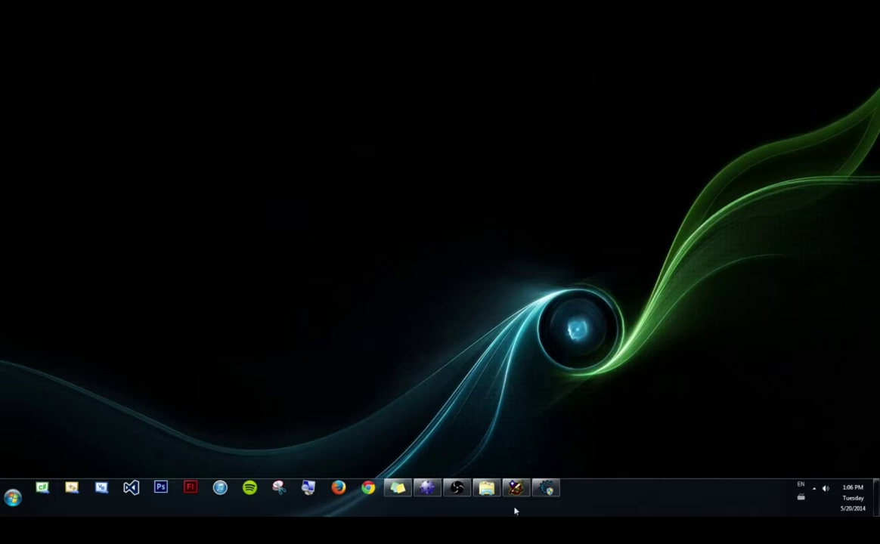
Step: Restore Dink Smallwood and Cheat Engine from the taskbar and move the game window up-left
{"action": "mouse_move", "coordinate": [515, 488]}
{"action": "left_click", "coordinate": [527, 461]}
{"action": "left_click", "coordinate": [545, 488]}
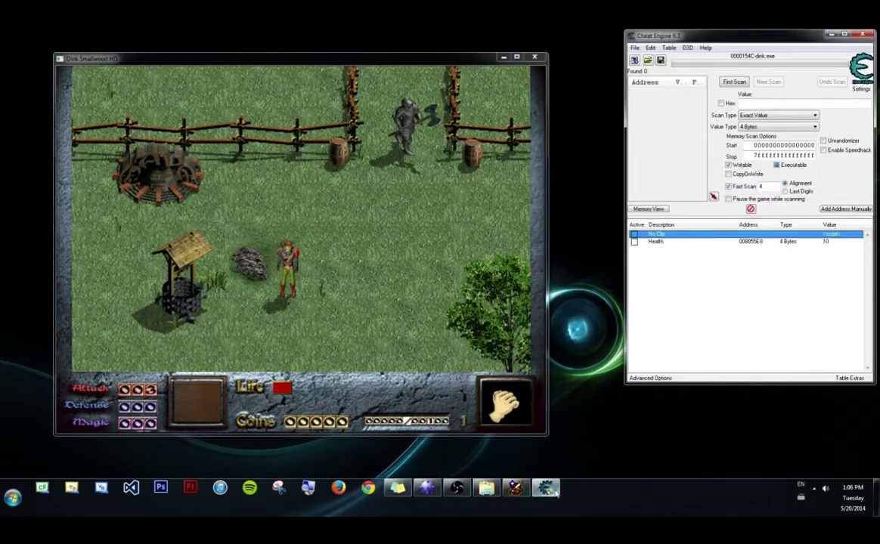
{"action": "left_click_drag", "start_coordinate": [391, 69], "coordinate": [398, 46]}
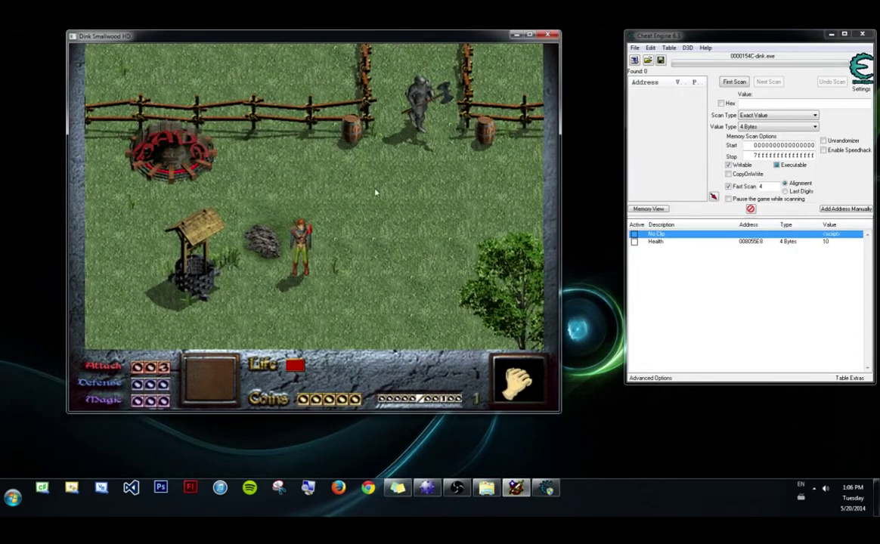
Step: Delete the Health entry from the cheat table
{"action": "left_click", "coordinate": [693, 242]}
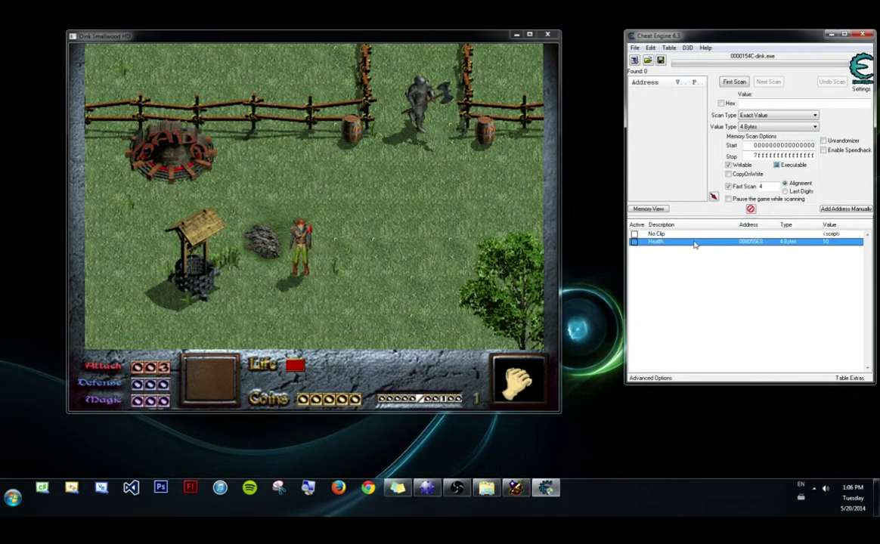
{"action": "key", "text": "Delete"}
{"action": "key", "text": "Return"}
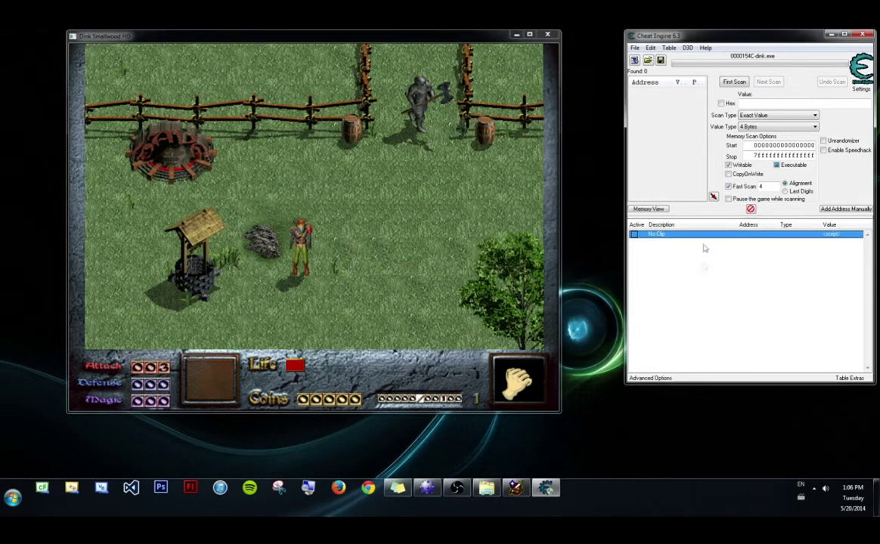
Step: Walk Dink left onto the pig-pen screen and into the pen fence to test No Clip
{"action": "left_click", "coordinate": [384, 178]}
{"action": "key", "text": "Up"}
{"action": "key", "text": "Left"}
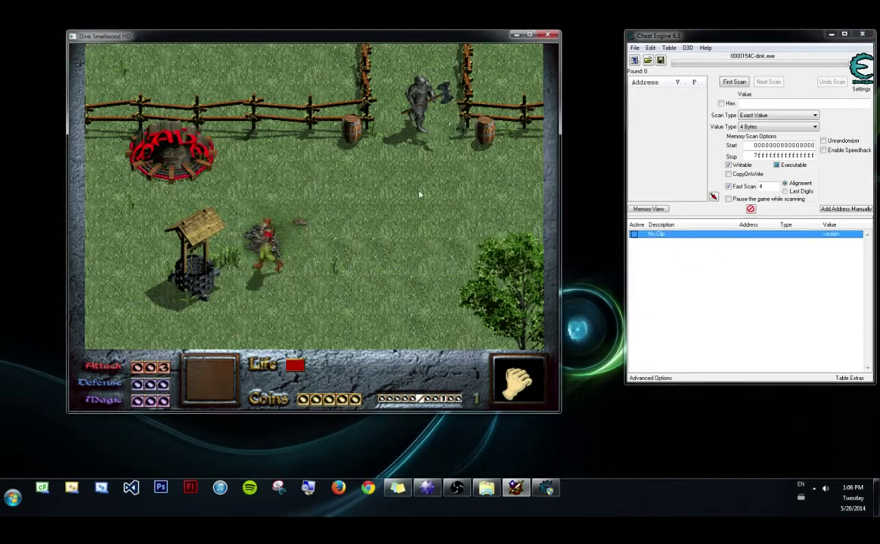
{"action": "key", "text": "Left"}
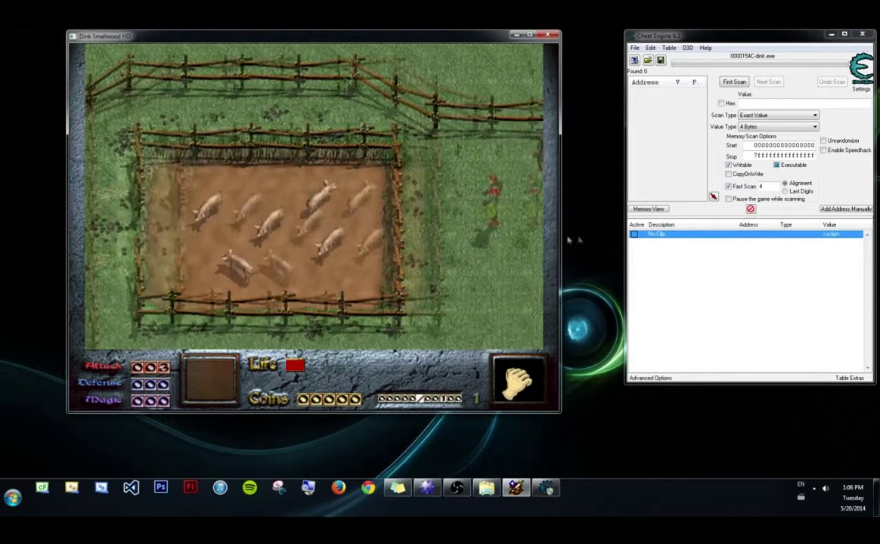
{"action": "key", "text": "Left"}
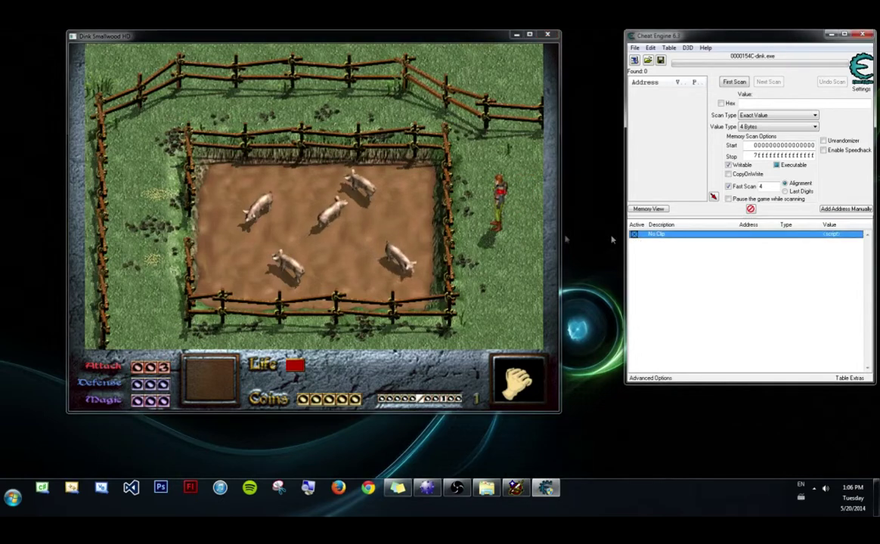
{"action": "key", "text": "Left"}
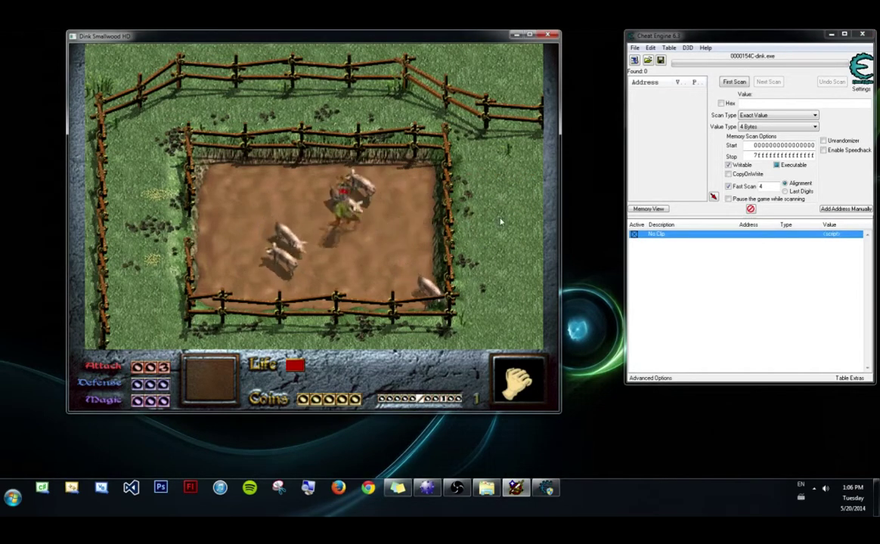
Step: Walk Dink out through the left fence and down onto the house screen
{"action": "key", "text": "Left"}
{"action": "key", "text": "Down"}
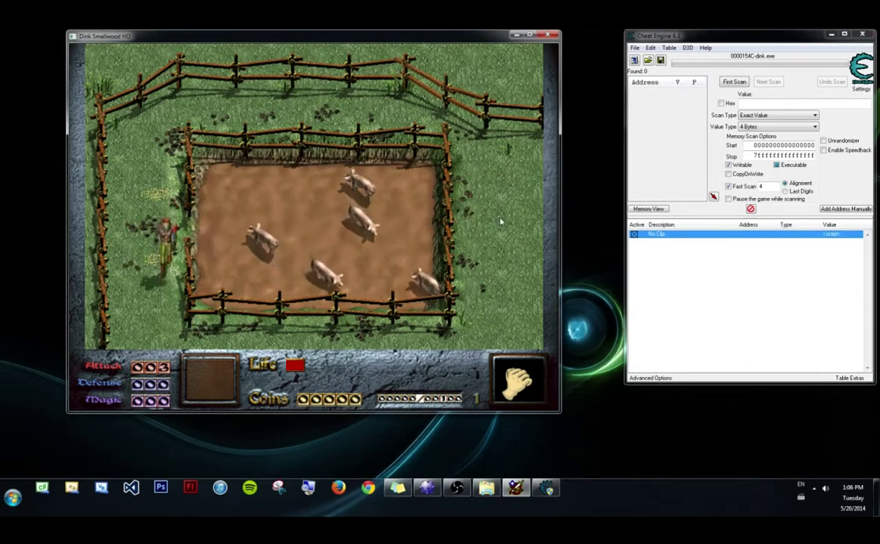
{"action": "key", "text": "Down"}
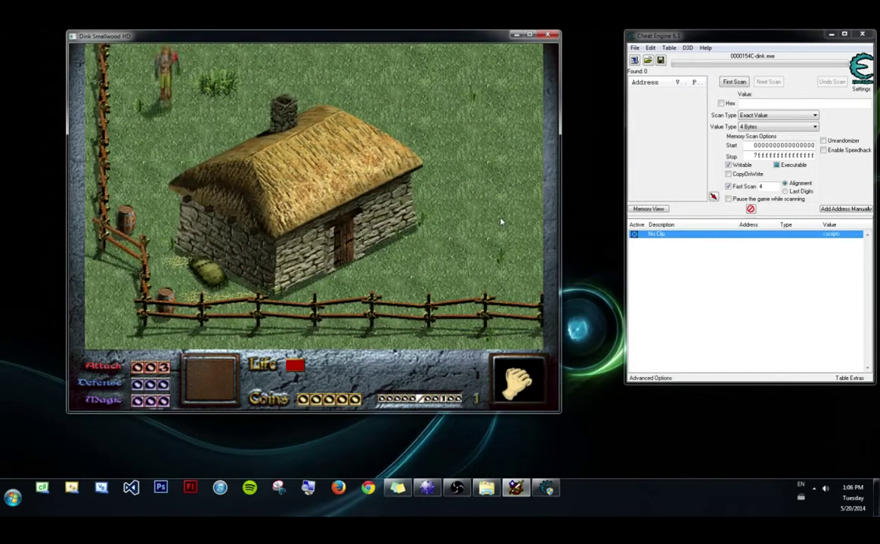
{"action": "key", "text": "Down"}
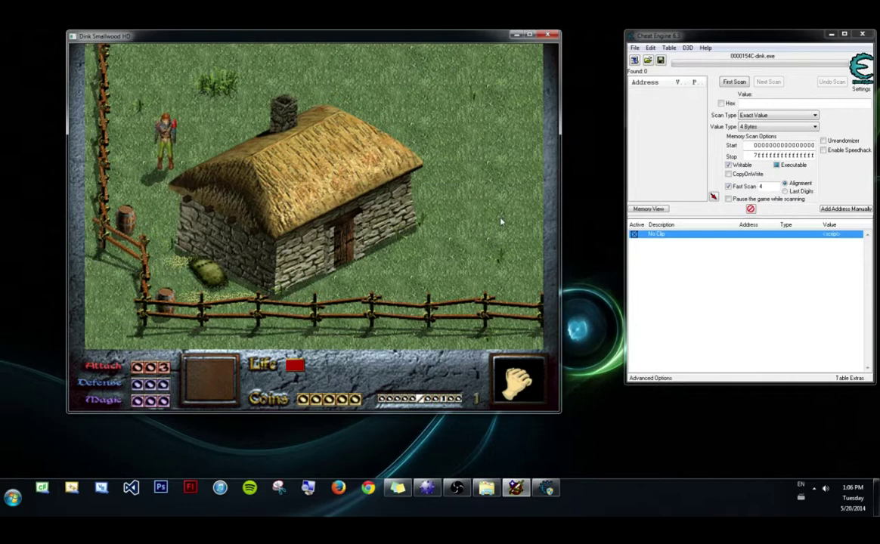
{"action": "key", "text": "Left"}
{"action": "key", "text": "Left"}
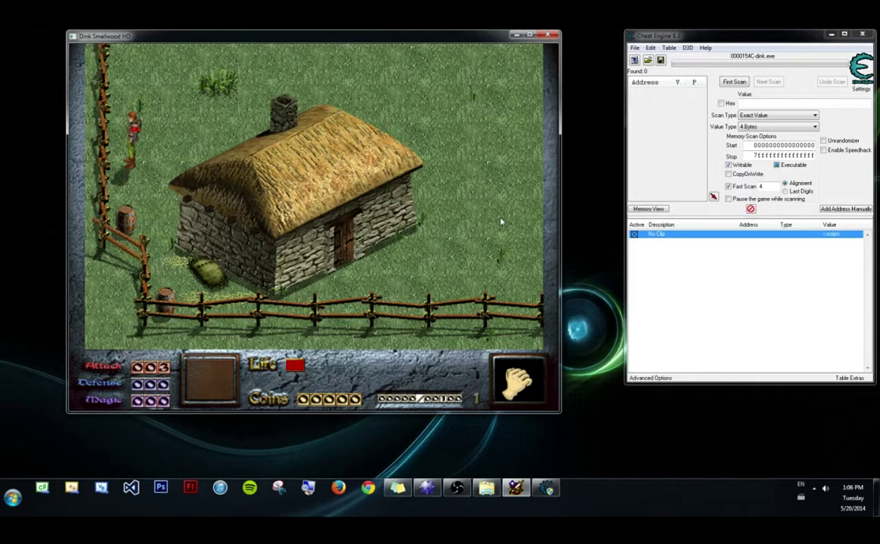
Step: Run a first scan with the Unknown initial value scan type
{"action": "left_click", "coordinate": [766, 116]}
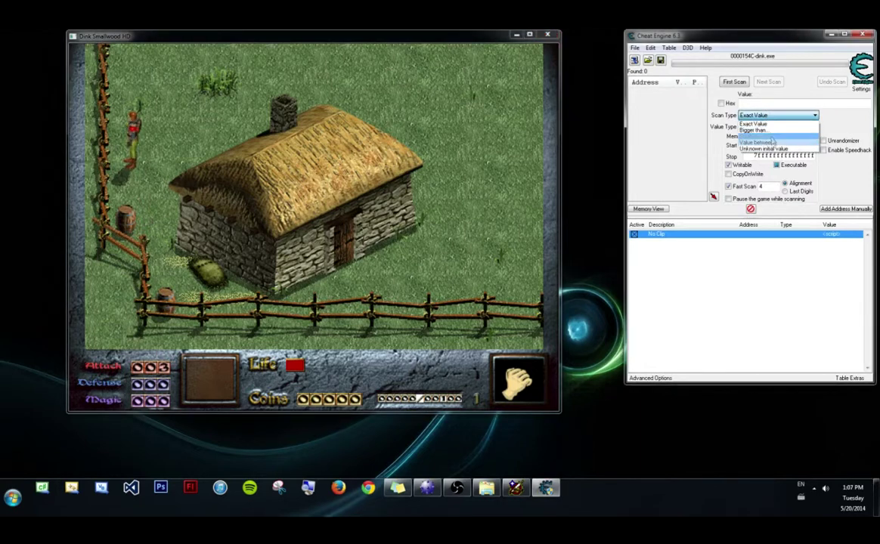
{"action": "left_click", "coordinate": [756, 144]}
{"action": "left_click", "coordinate": [734, 81]}
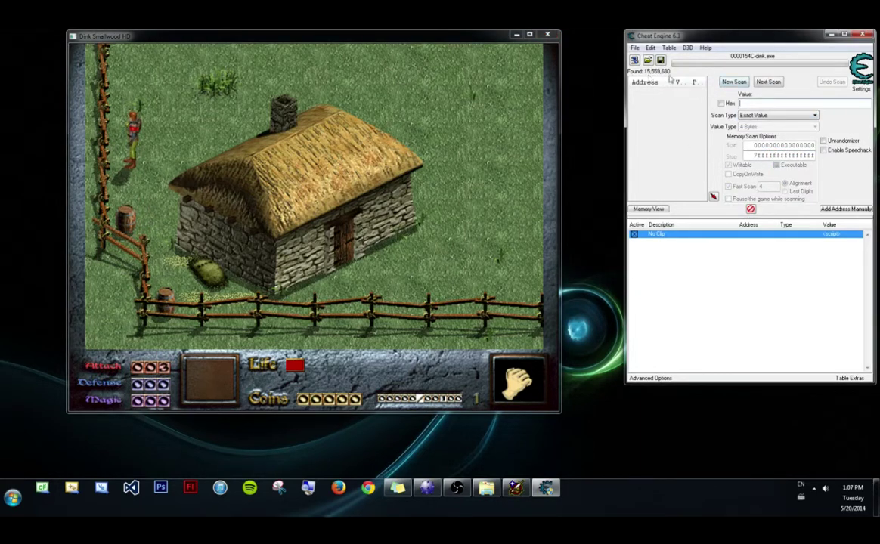
Step: Walk Dink left, up-left across the pond screen, then right to change screens
{"action": "left_click", "coordinate": [334, 158]}
{"action": "key", "text": "Left"}
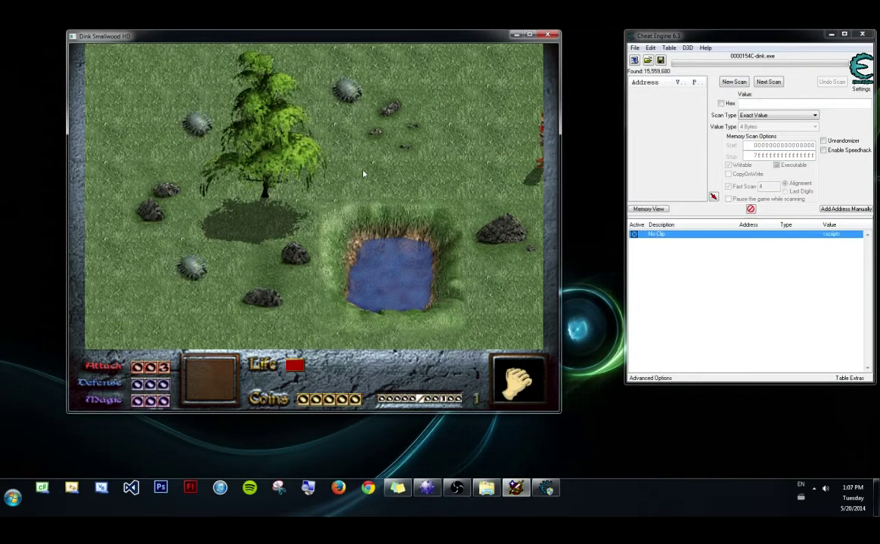
{"action": "key", "text": "Up"}
{"action": "key", "text": "Right"}
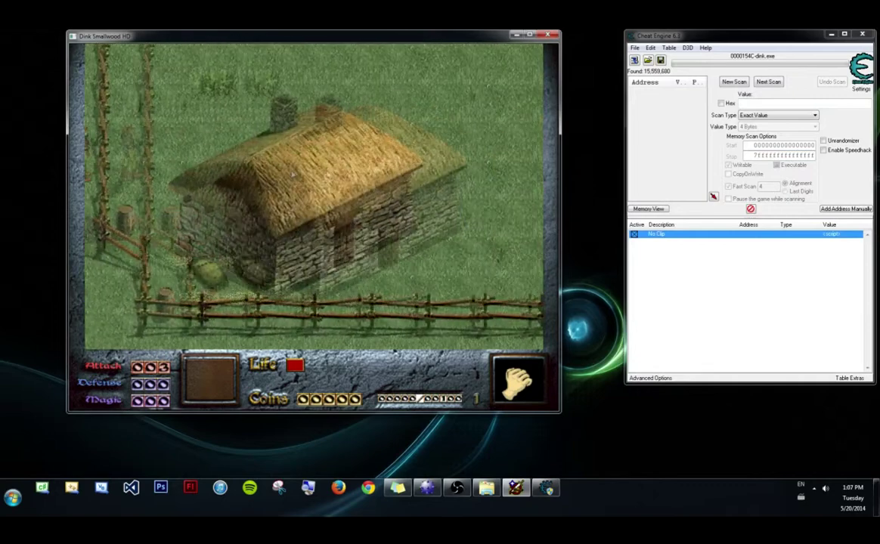
Step: Run a next scan for values decreased by 1, leaving 6,230 addresses
{"action": "left_click", "coordinate": [782, 115]}
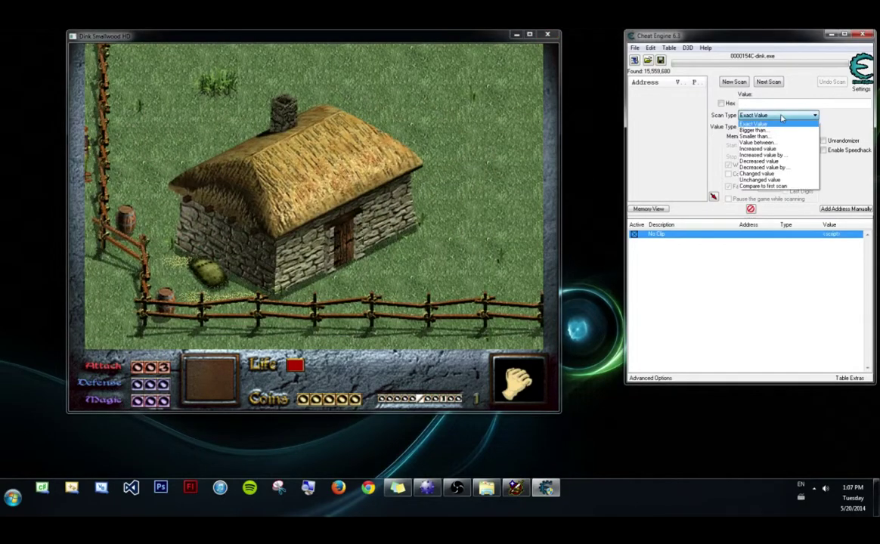
{"action": "left_click", "coordinate": [782, 117]}
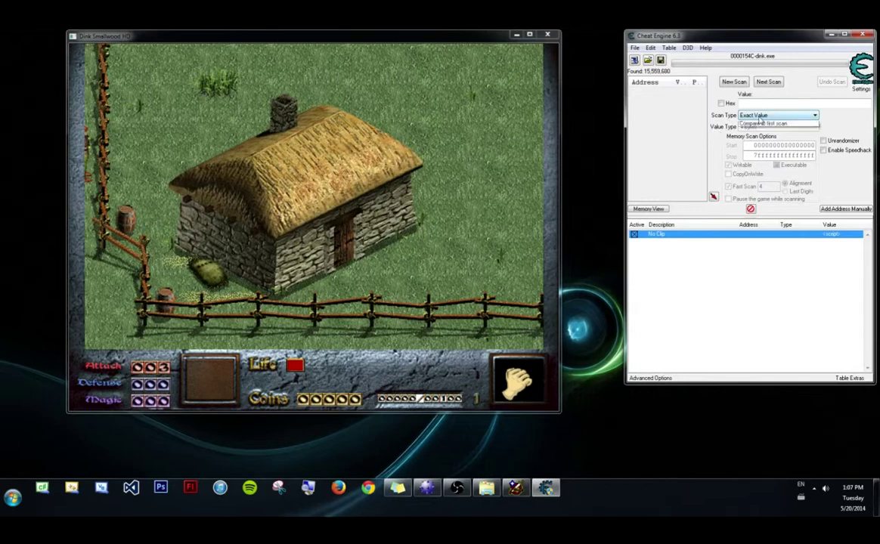
{"action": "left_click", "coordinate": [760, 118]}
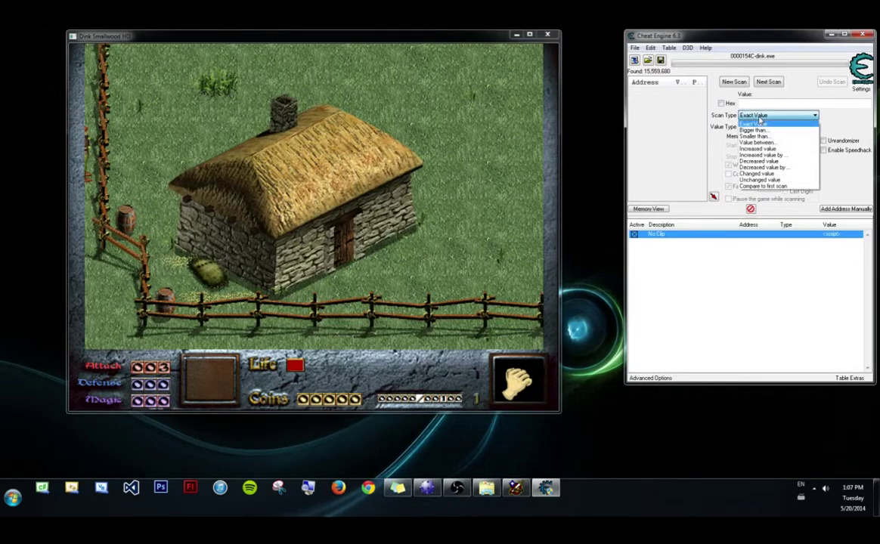
{"action": "left_click", "coordinate": [782, 168]}
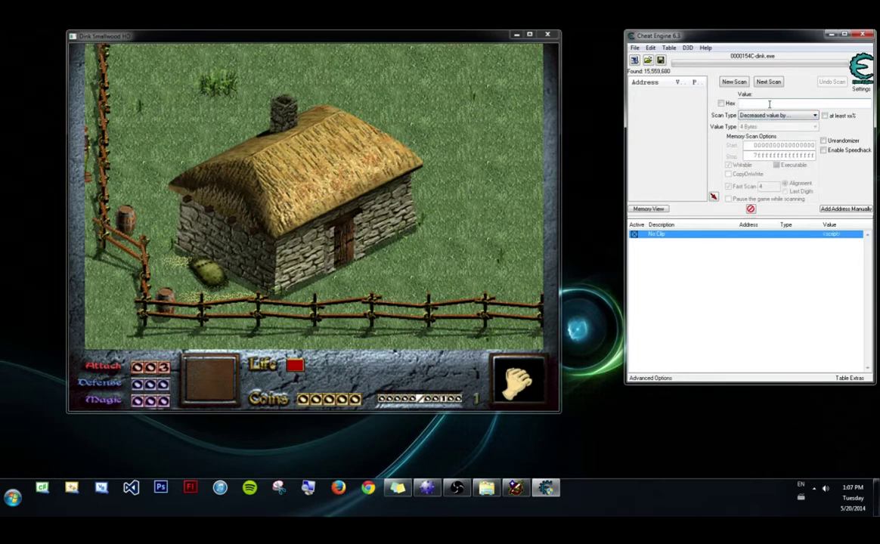
{"action": "left_click", "coordinate": [768, 81]}
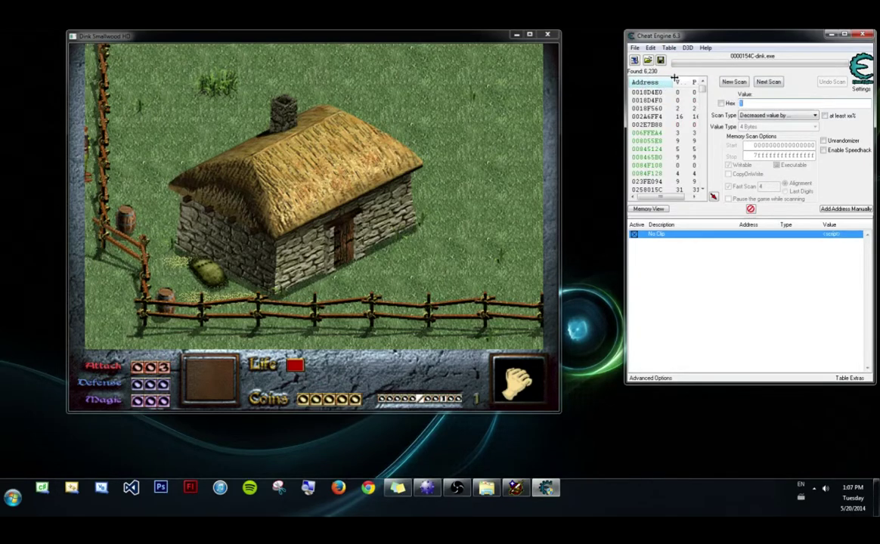
Step: Walk Dink onto the pond screen, then rescan for decreased by 1, narrowing to 5 addresses
{"action": "left_click", "coordinate": [223, 166]}
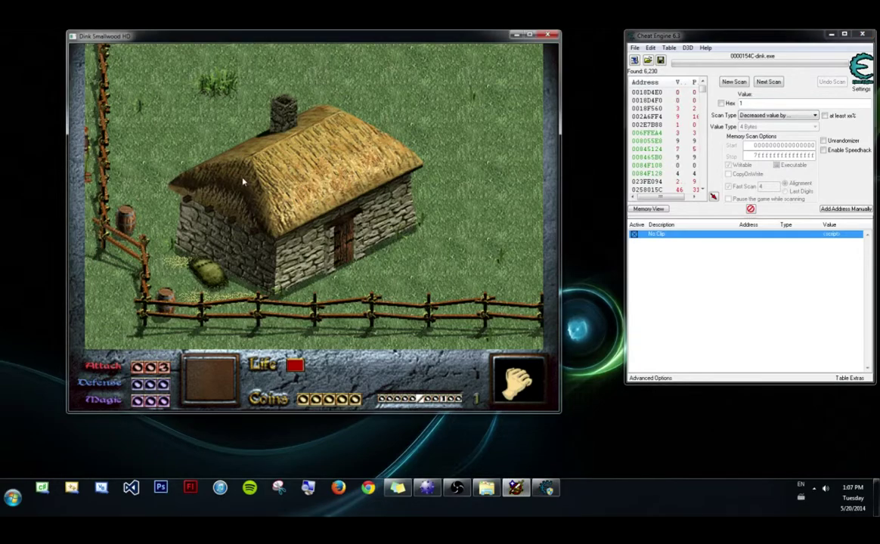
{"action": "key", "text": "Left"}
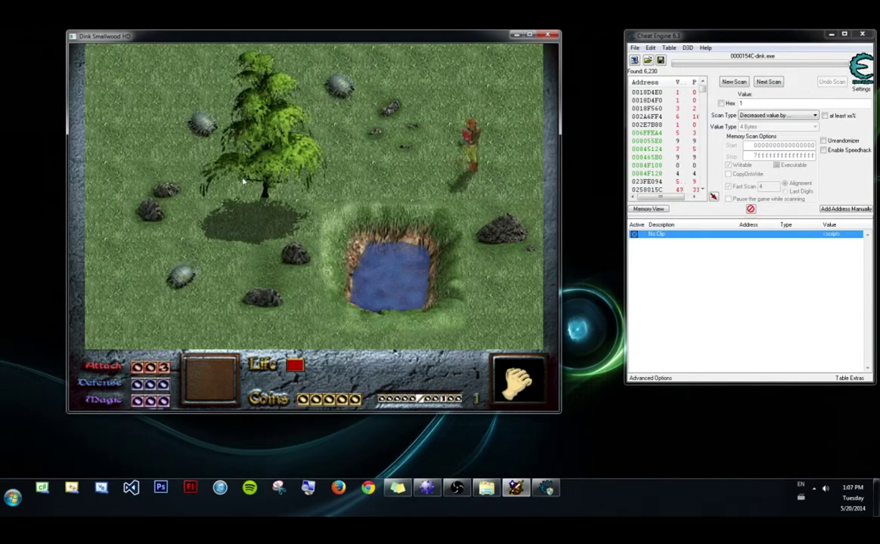
{"action": "key", "text": "Up"}
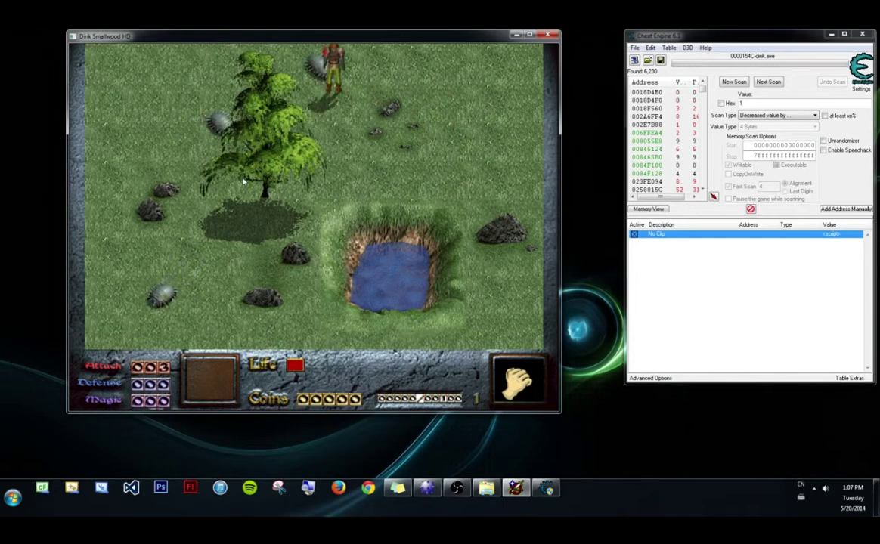
{"action": "key", "text": "Down"}
{"action": "key", "text": "Right"}
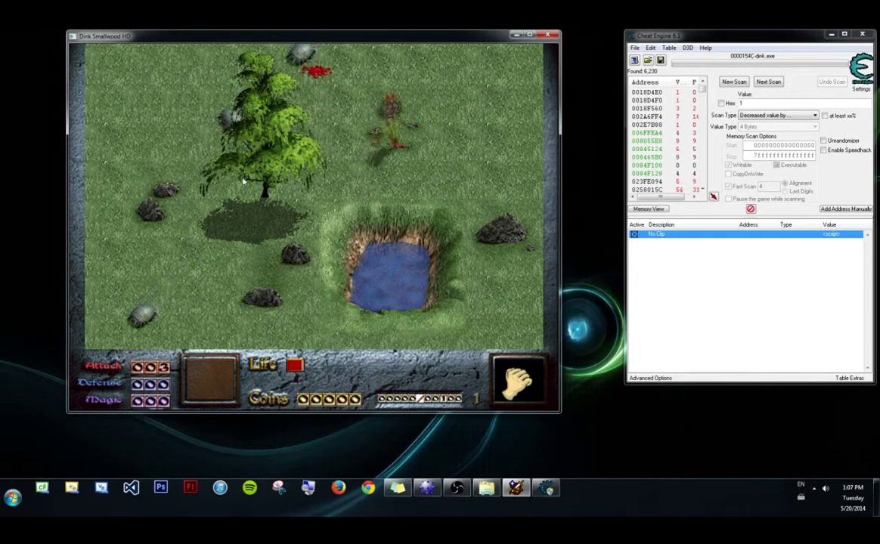
{"action": "left_click", "coordinate": [768, 81]}
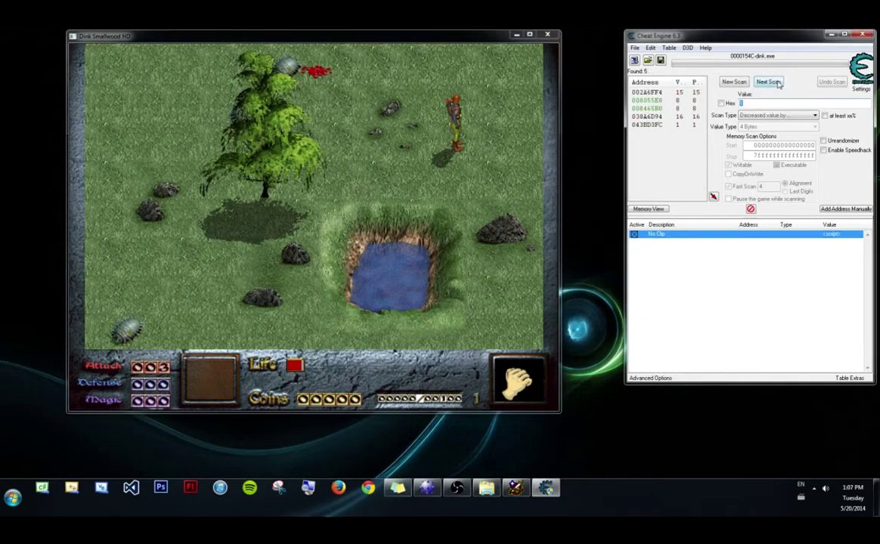
Step: Walk Dink around the pond to the spot right of the tree above it
{"action": "left_click", "coordinate": [541, 75]}
{"action": "key", "text": "Down"}
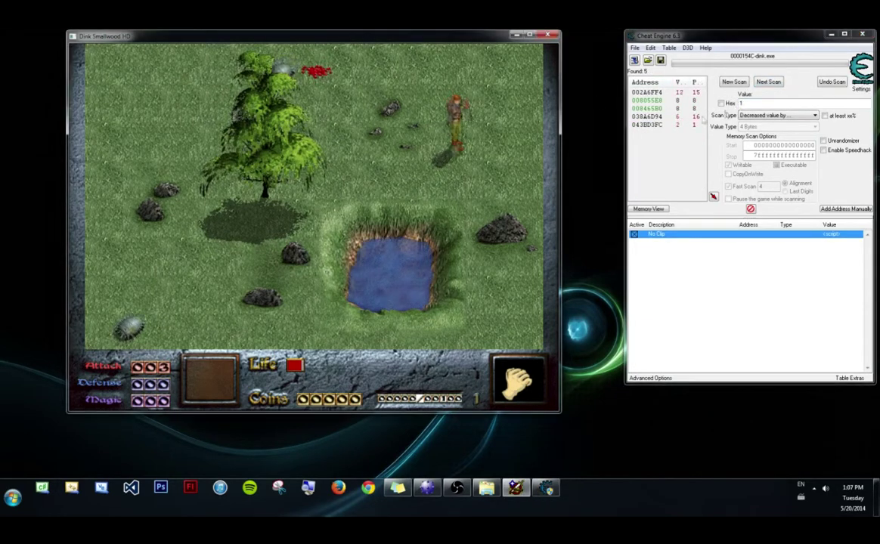
{"action": "key", "text": "Left"}
{"action": "key", "text": "Up"}
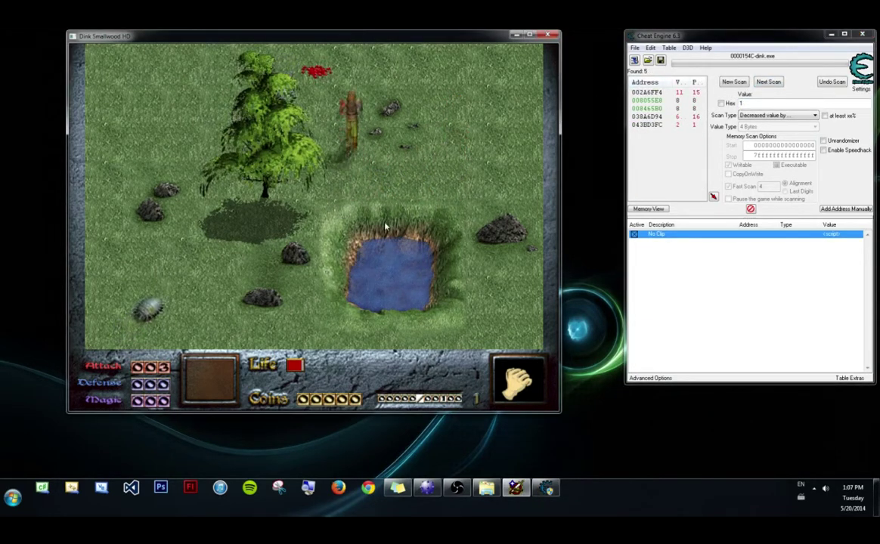
{"action": "key", "text": "Right"}
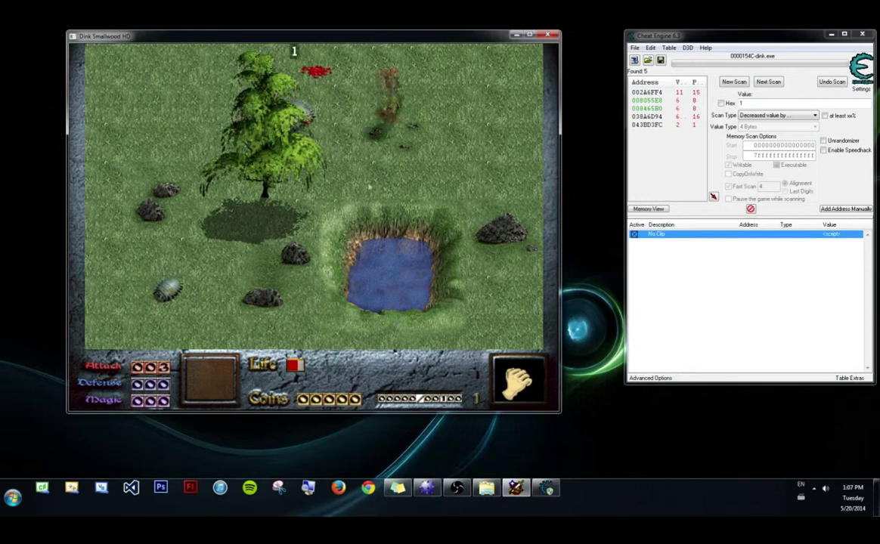
{"action": "key", "text": "Down"}
{"action": "key", "text": "Right"}
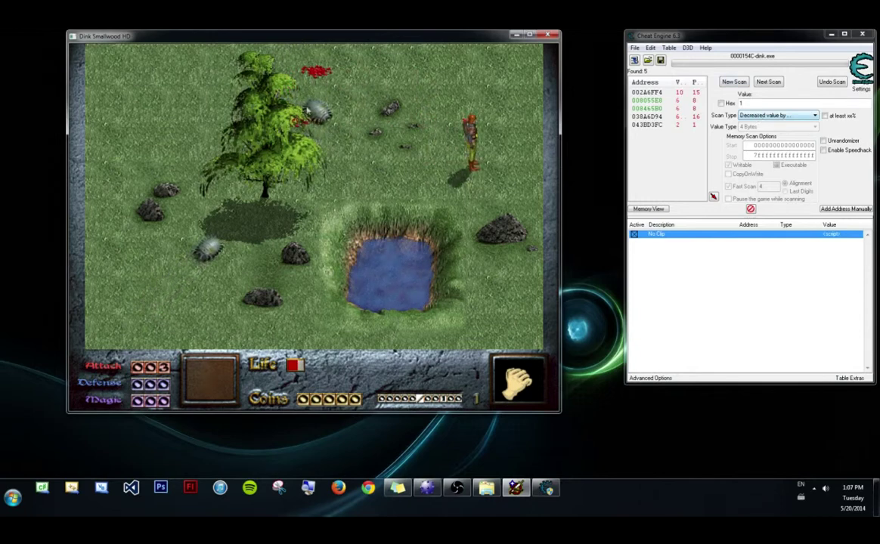
Step: Run a 'Decreased value' next scan, cutting the results to 2 addresses
{"action": "left_click", "coordinate": [792, 118]}
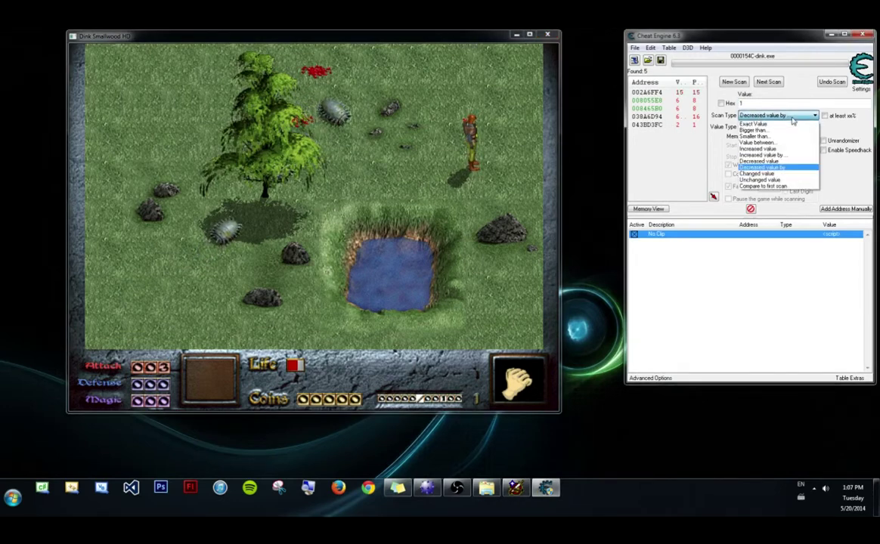
{"action": "key", "text": "Up"}
{"action": "key", "text": "Return"}
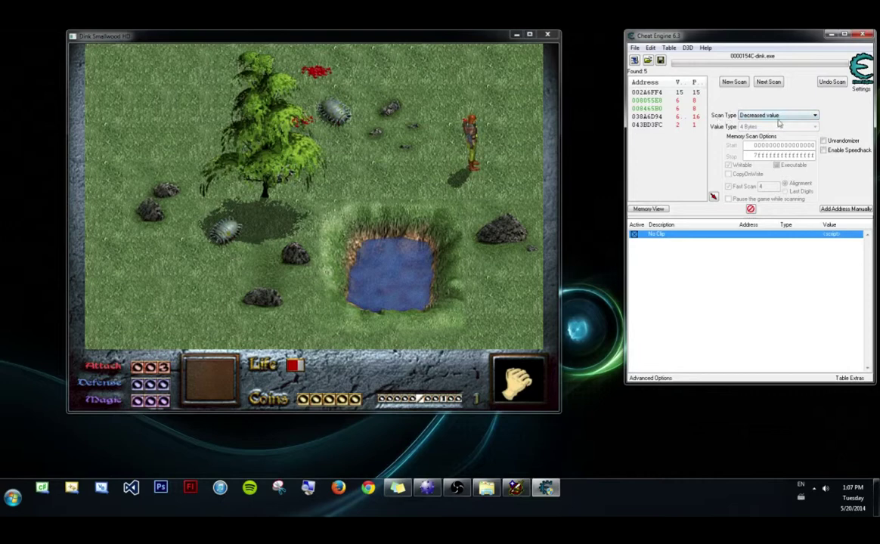
{"action": "left_click", "coordinate": [411, 139]}
{"action": "left_click", "coordinate": [768, 82]}
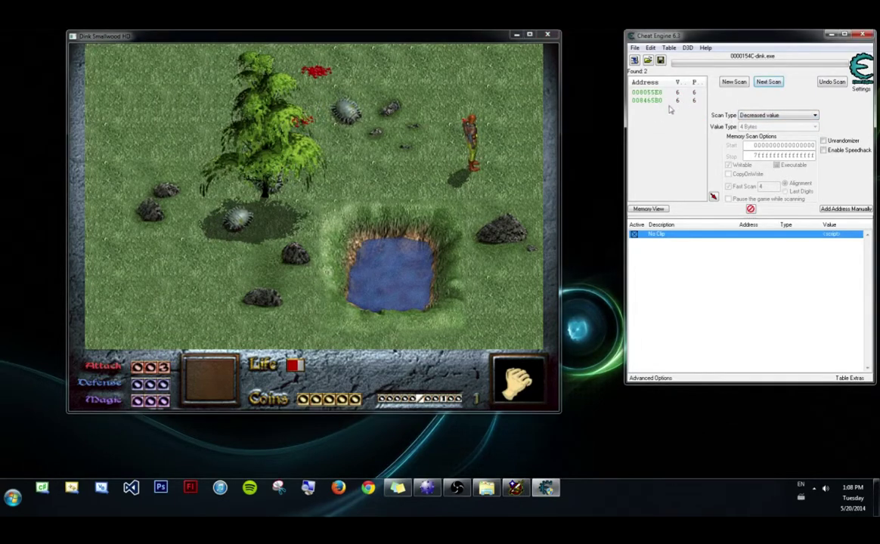
Step: Walk Dink down and right off the screen to the cottage screen
{"action": "left_click", "coordinate": [489, 115]}
{"action": "key", "text": "Down"}
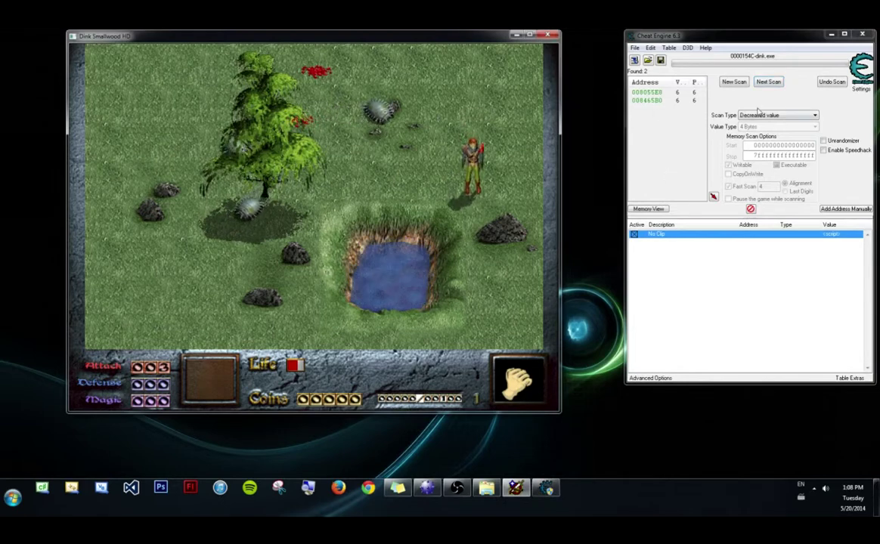
{"action": "key", "text": "Right"}
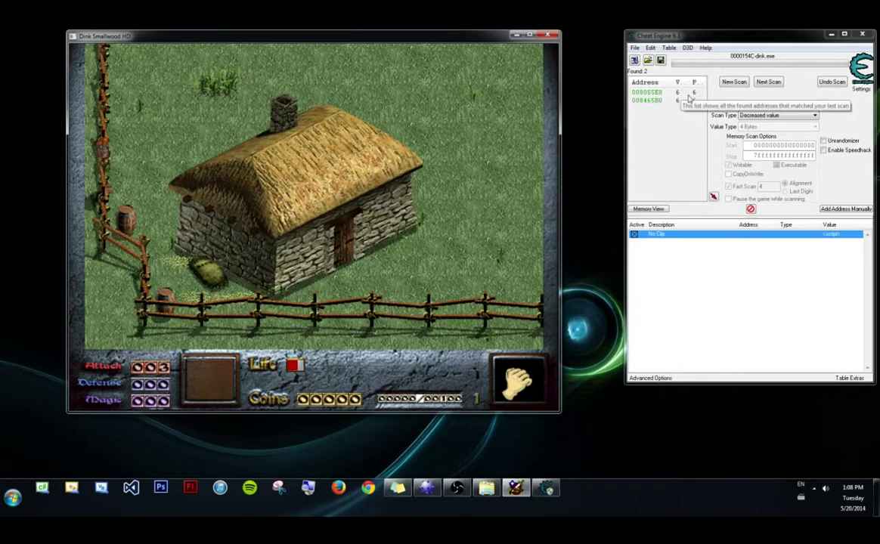
Step: Add address 008055E8 to the address table and set its value to 10
{"action": "double_click", "coordinate": [684, 92]}
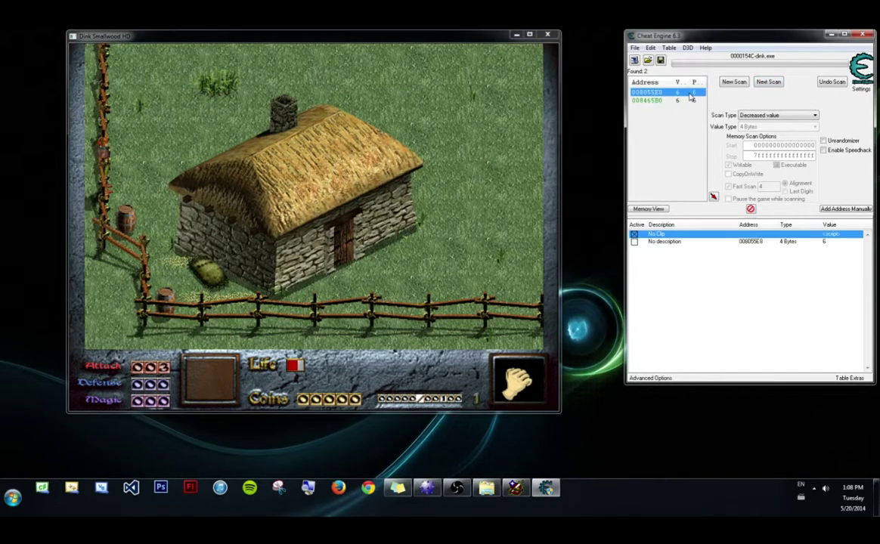
{"action": "double_click", "coordinate": [826, 242]}
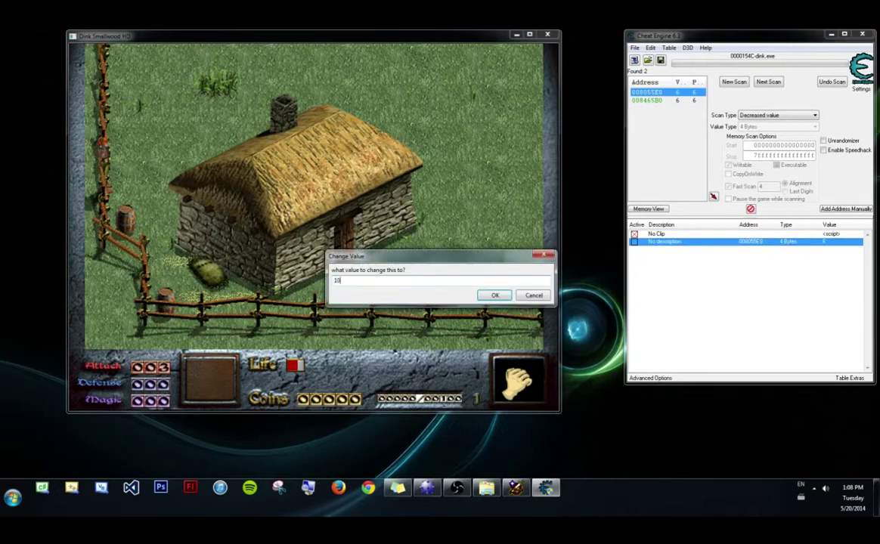
{"action": "key", "text": "Return"}
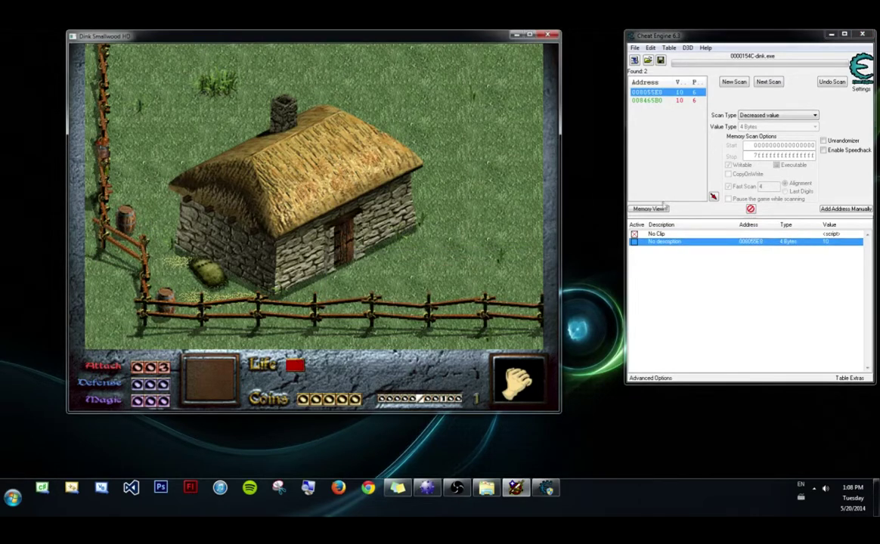
Step: Set the 008055E8 entry's description to 'Health'
{"action": "double_click", "coordinate": [672, 244]}
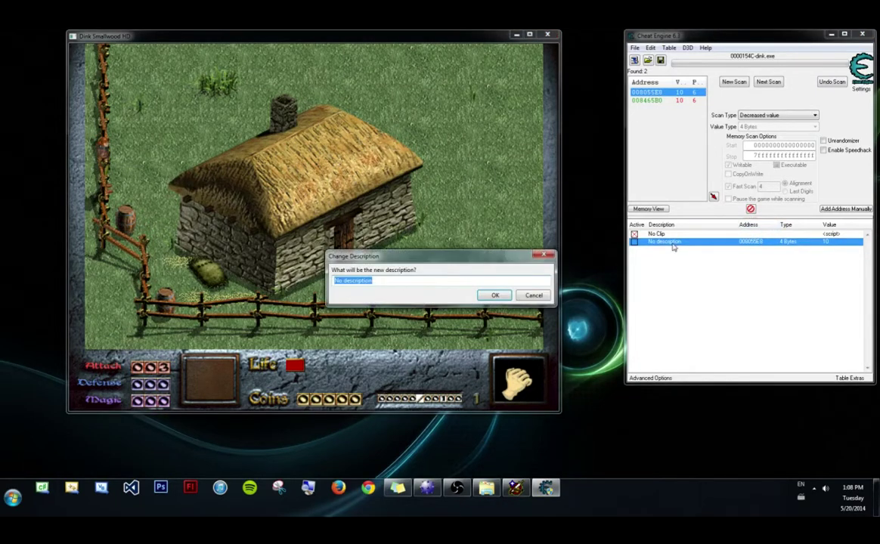
{"action": "type", "text": "Health"}
{"action": "key", "text": "Return"}
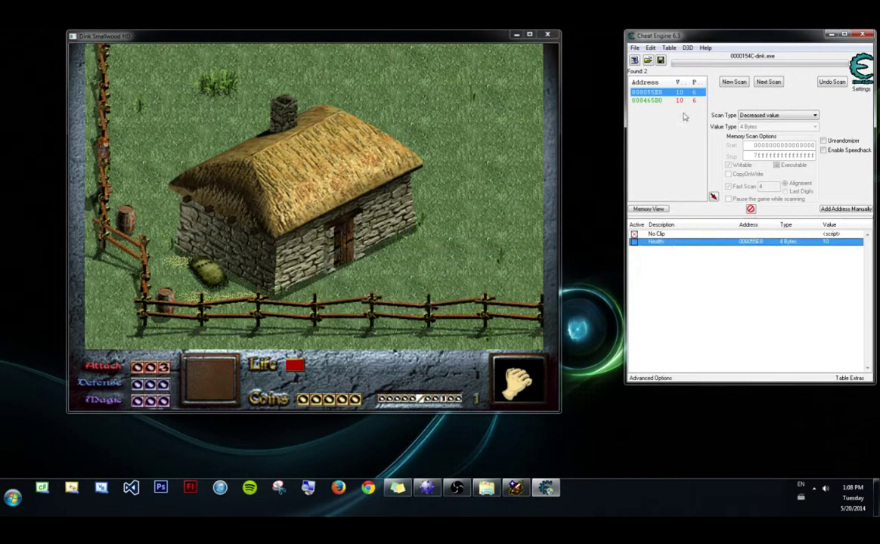
Step: Select found address 008465B0, check the game, then reselect 008055E8
{"action": "left_click", "coordinate": [676, 101]}
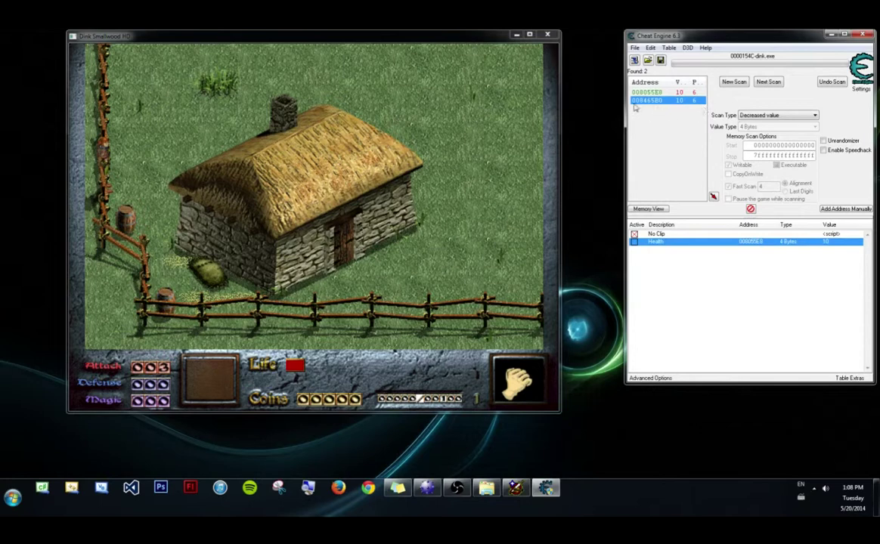
{"action": "left_click", "coordinate": [336, 262]}
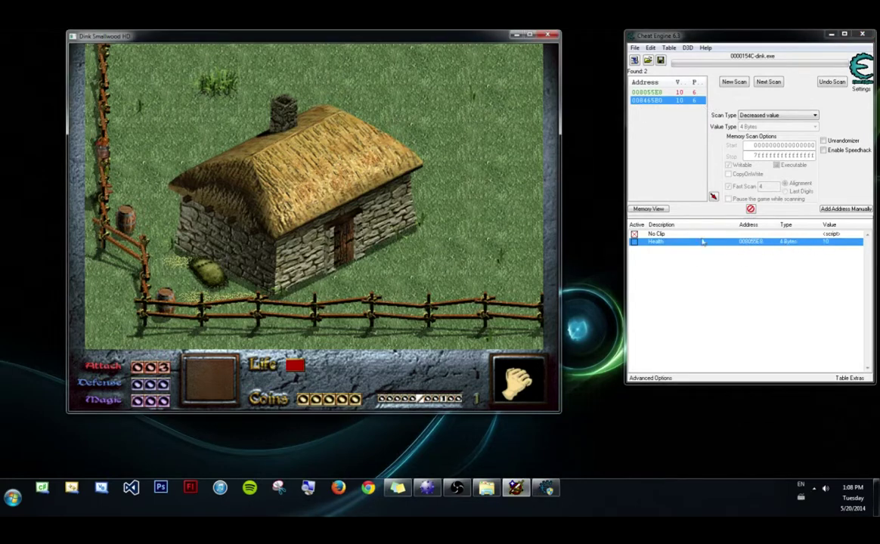
{"action": "left_click", "coordinate": [650, 93]}
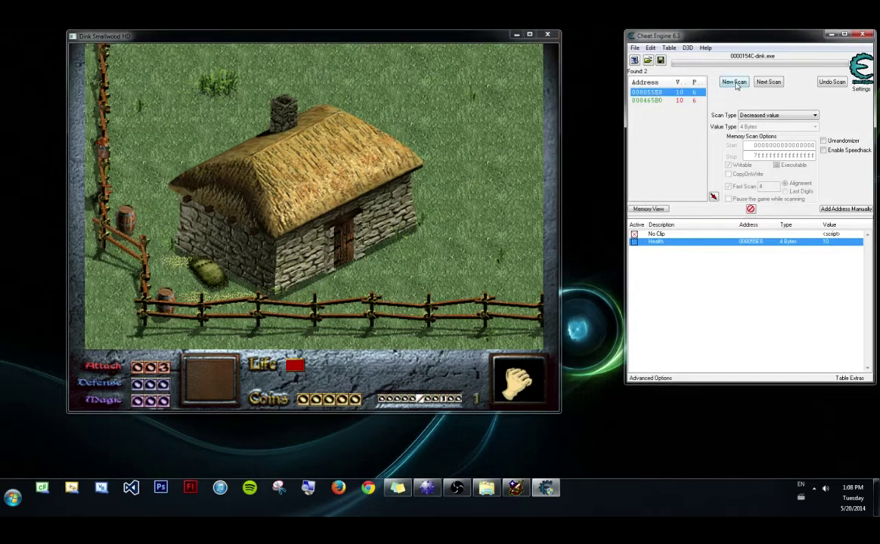
Step: Start a new scan and run a first scan for the value 5252
{"action": "left_click", "coordinate": [735, 84]}
{"action": "type", "text": "5252"}
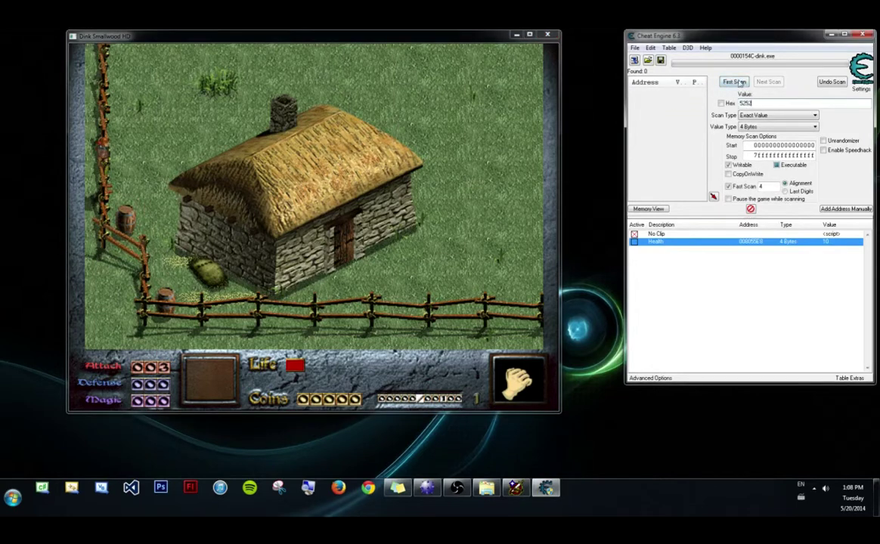
{"action": "key", "text": "Return"}
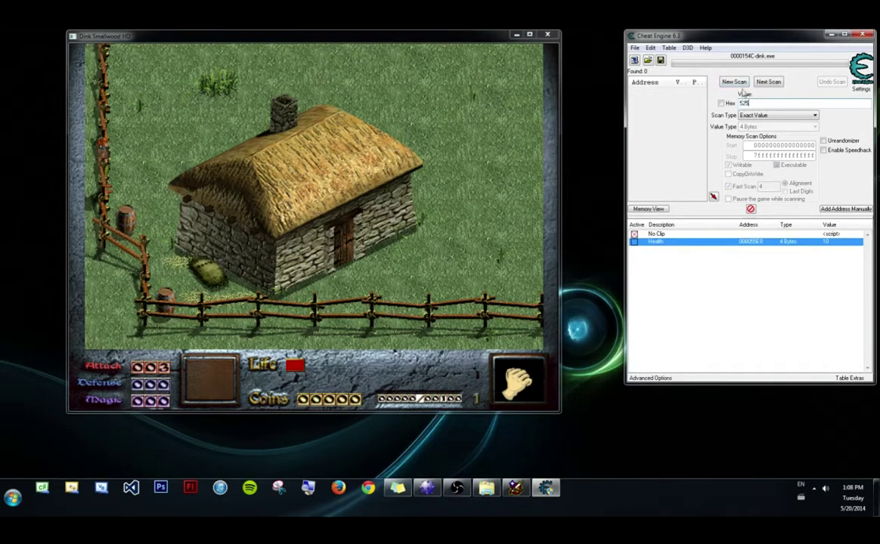
Step: Rescan for exact value 525, getting six addresses, and select 004F7E60
{"action": "left_click", "coordinate": [734, 81]}
{"action": "type", "text": "5"}
{"action": "key", "text": "Return"}
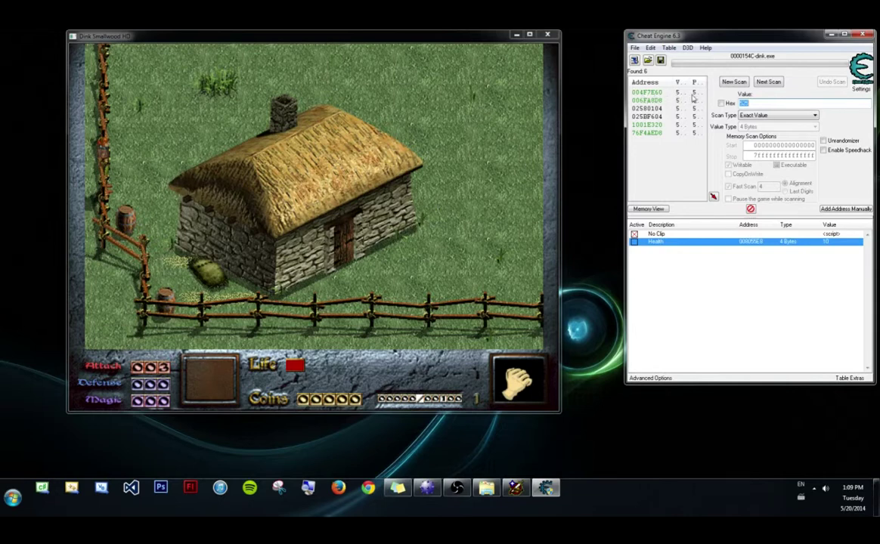
{"action": "left_click", "coordinate": [691, 93]}
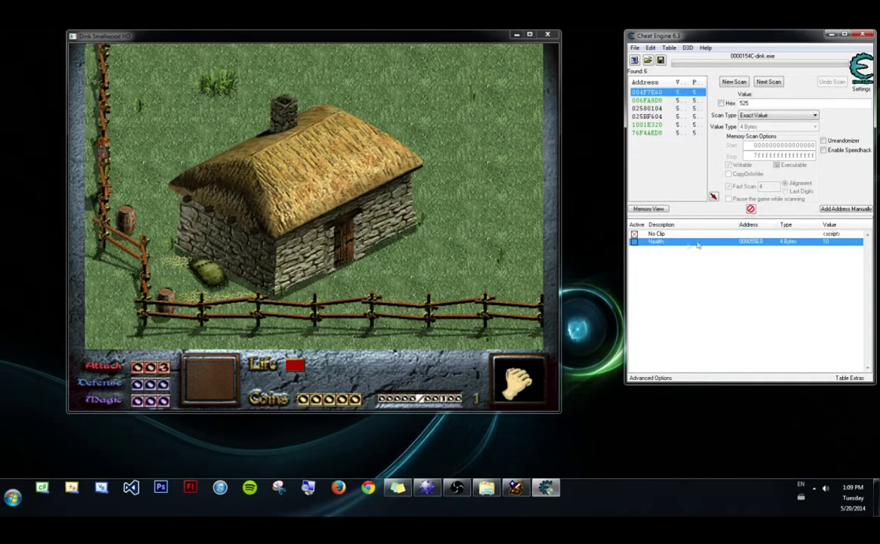
{"action": "left_click", "coordinate": [663, 116]}
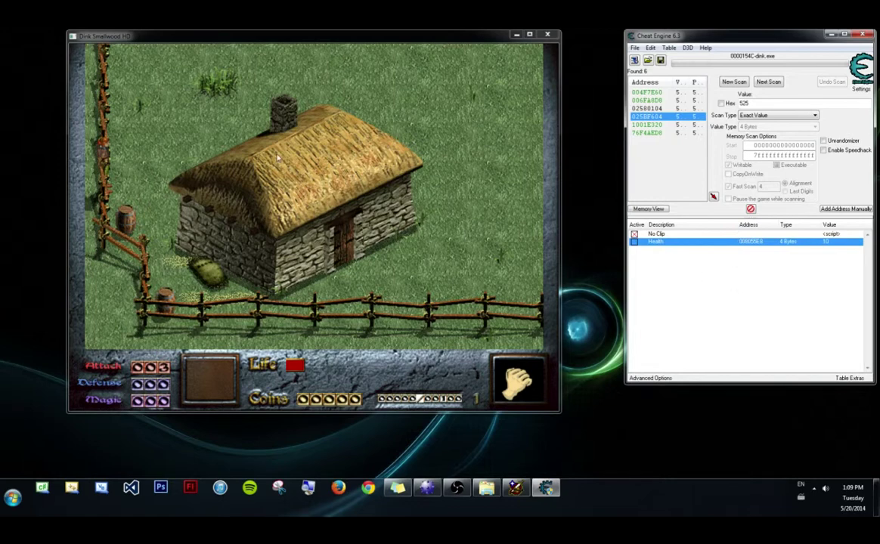
{"action": "left_click", "coordinate": [254, 146]}
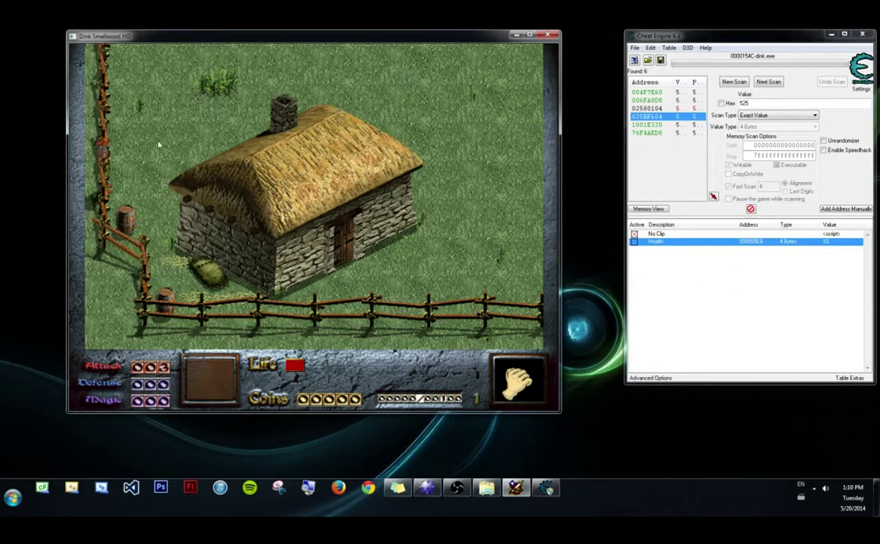
Step: Clear the scan results, enable speedhack at speed 5, and walk Dink upward in the game
{"action": "left_click", "coordinate": [637, 236]}
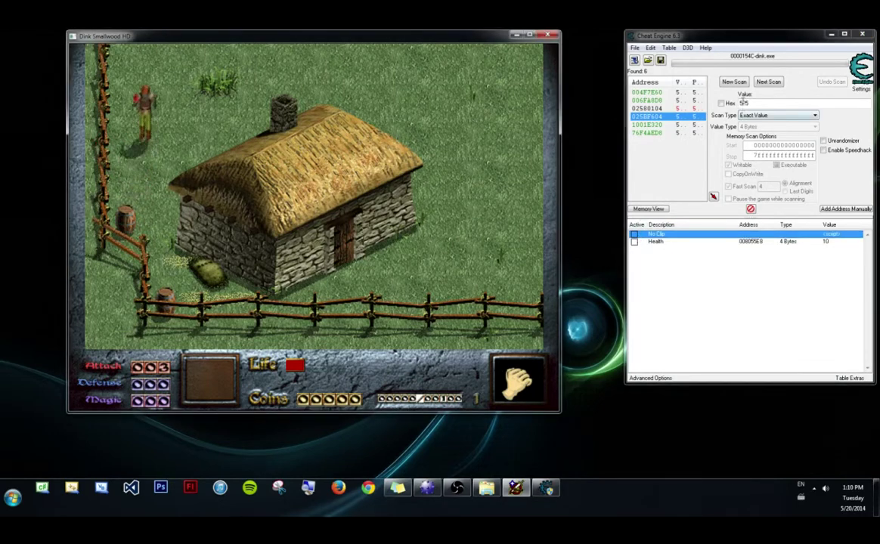
{"action": "left_click", "coordinate": [733, 82]}
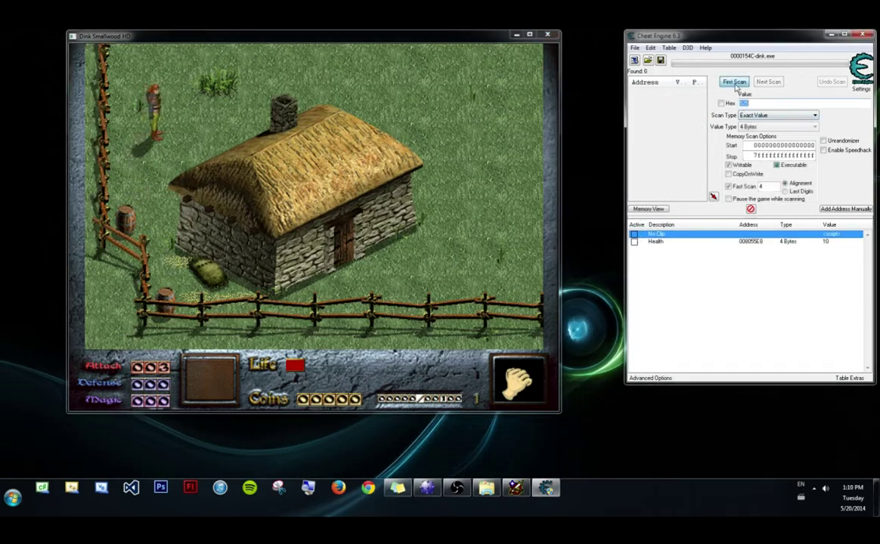
{"action": "left_click", "coordinate": [848, 151]}
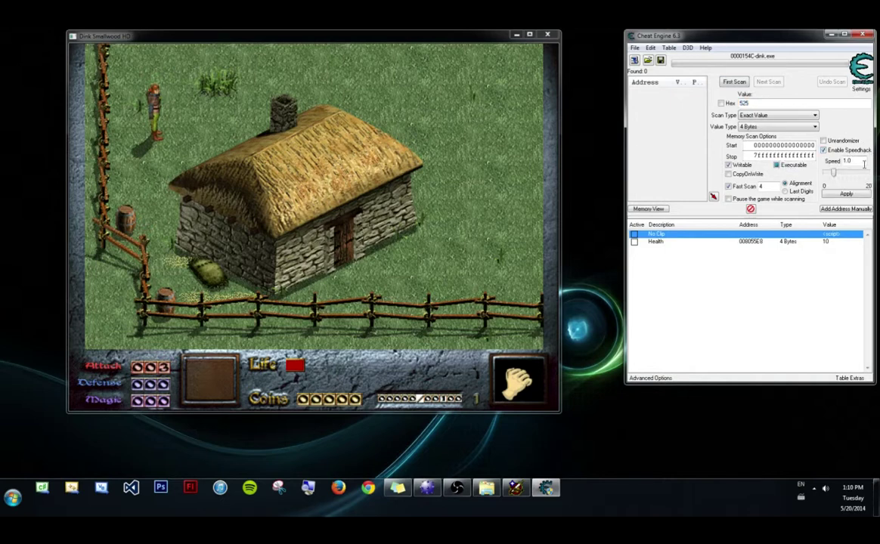
{"action": "left_click_drag", "start_coordinate": [864, 164], "coordinate": [842, 162]}
{"action": "type", "text": "5"}
{"action": "left_click", "coordinate": [288, 165]}
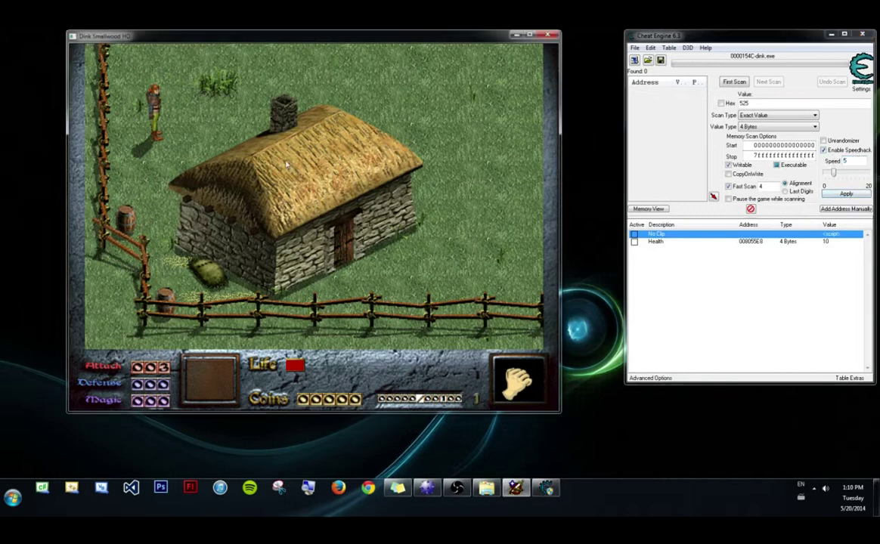
{"action": "key", "text": "Up"}
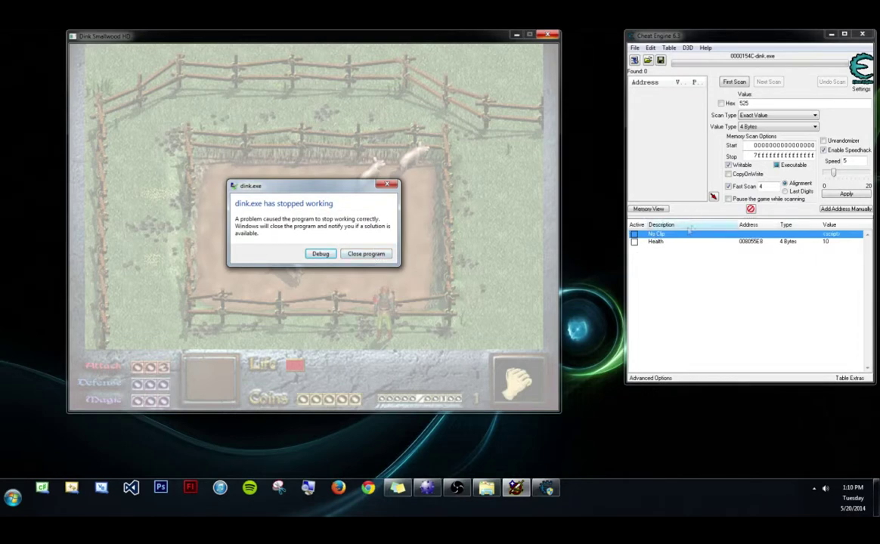
Step: Close the crashed game and bring up Minesweeper, moving its window left
{"action": "right_click", "coordinate": [673, 235]}
{"action": "left_click", "coordinate": [646, 274]}
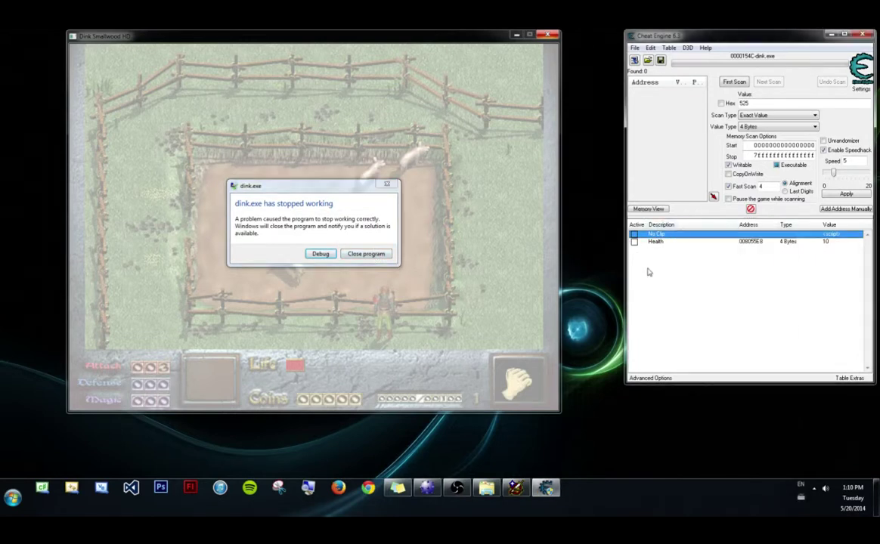
{"action": "left_click", "coordinate": [380, 255]}
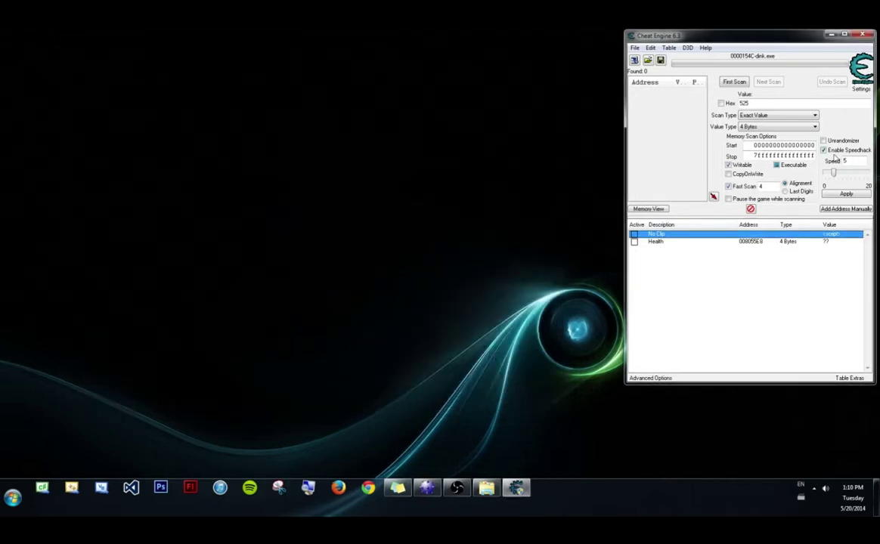
{"action": "left_click", "coordinate": [426, 487]}
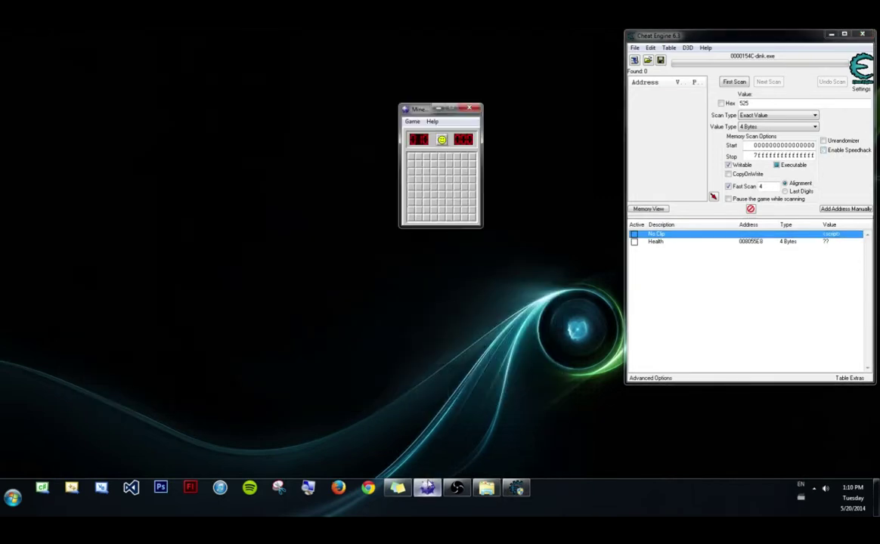
{"action": "left_click_drag", "start_coordinate": [406, 112], "coordinate": [315, 111]}
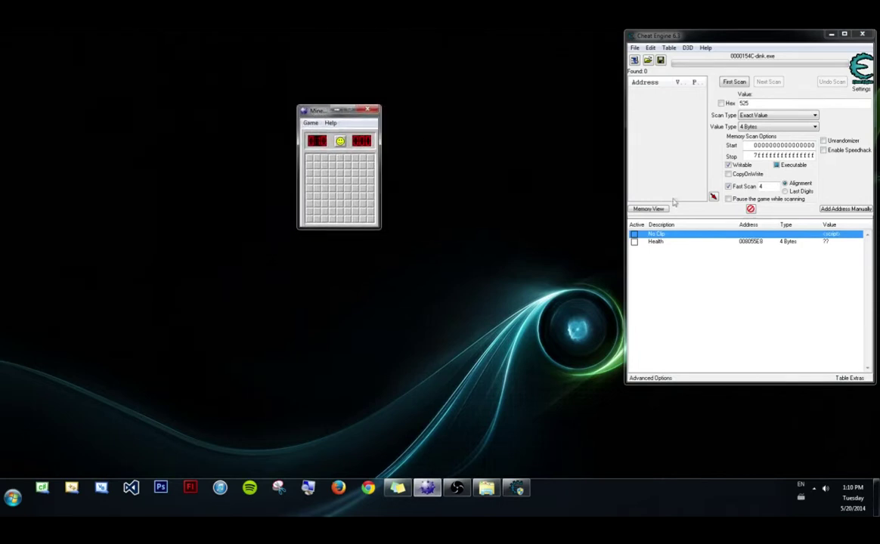
Step: Clear the address list and attach Cheat Engine to winmine.exe
{"action": "left_click", "coordinate": [750, 209]}
{"action": "left_click", "coordinate": [479, 257]}
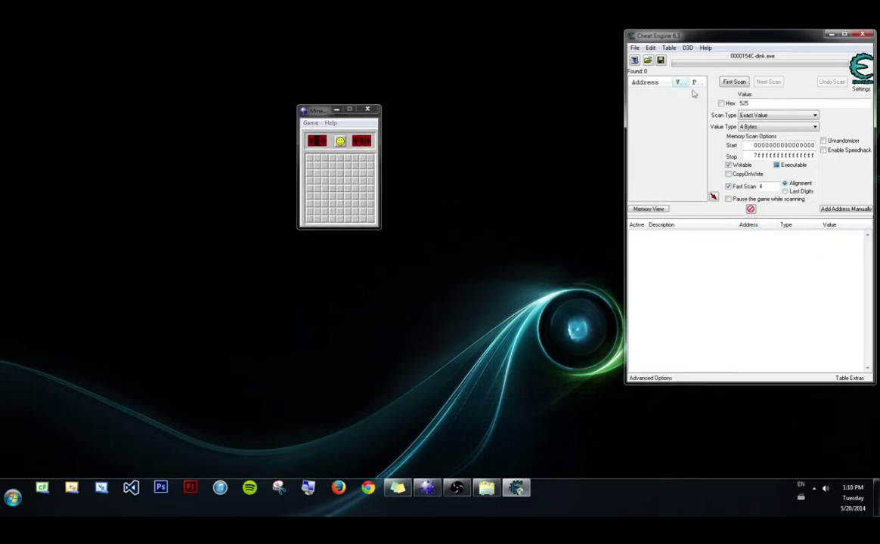
{"action": "left_click", "coordinate": [634, 60]}
{"action": "left_click", "coordinate": [725, 170]}
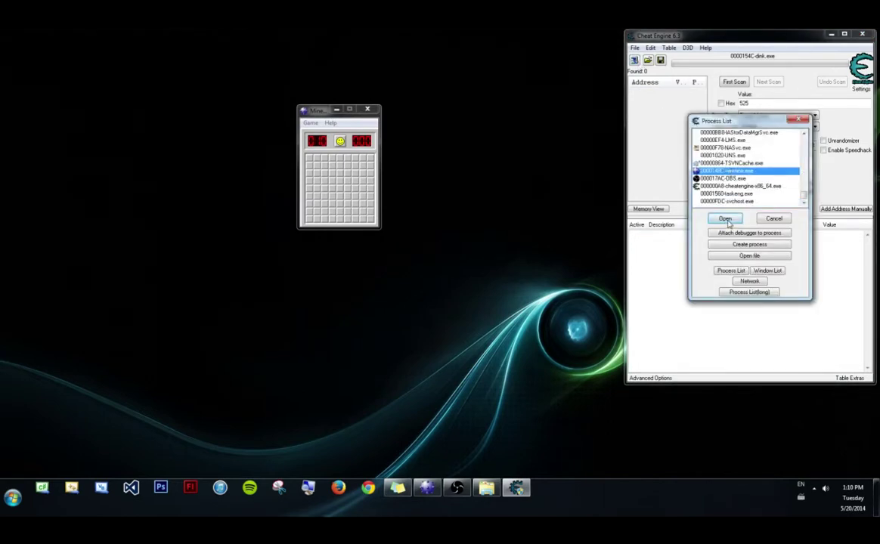
{"action": "left_click", "coordinate": [725, 218]}
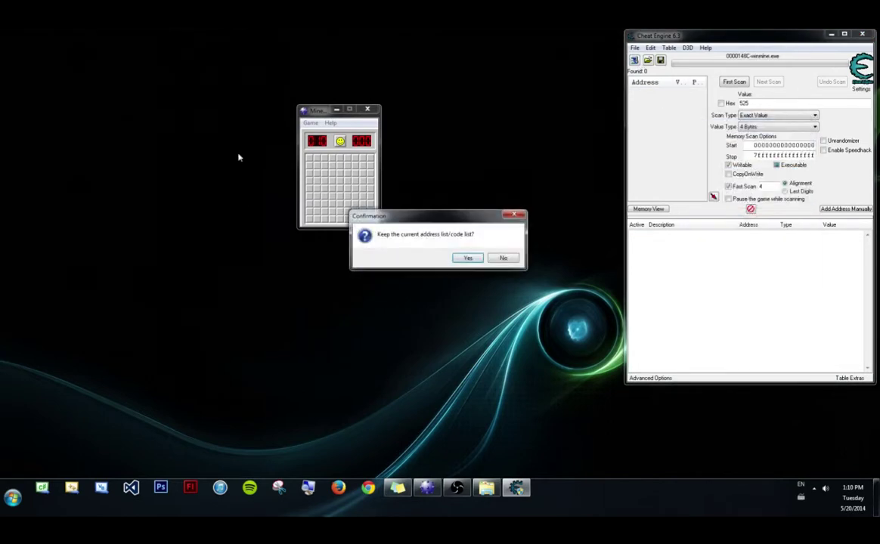
{"action": "left_click", "coordinate": [467, 258]}
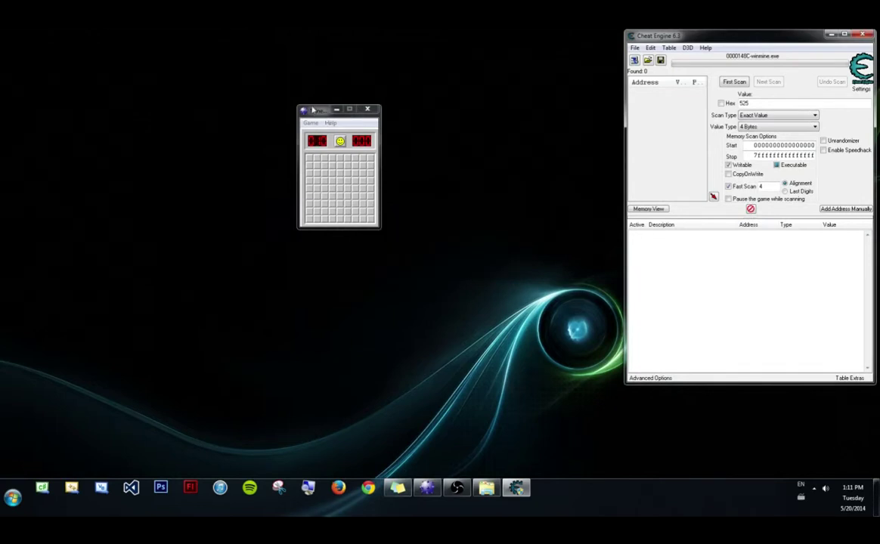
{"action": "left_click_drag", "start_coordinate": [313, 111], "coordinate": [339, 115]}
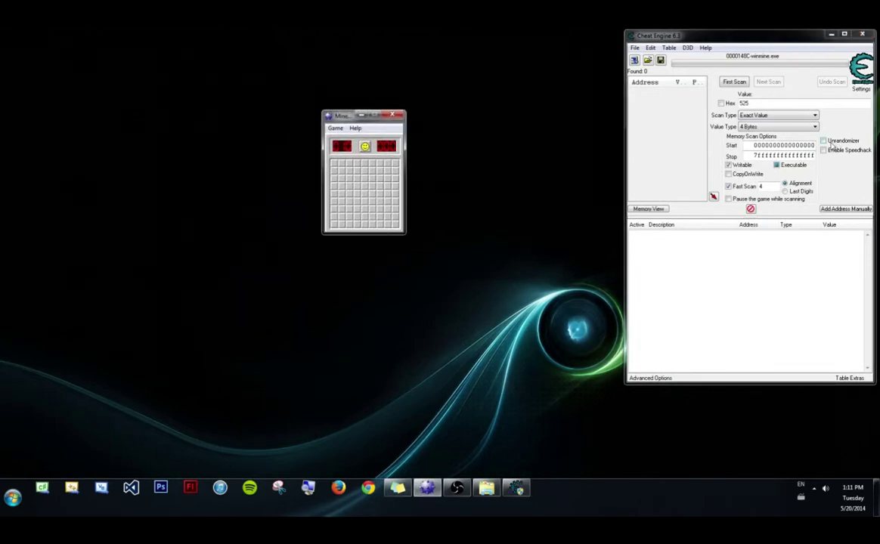
{"action": "left_click", "coordinate": [861, 76]}
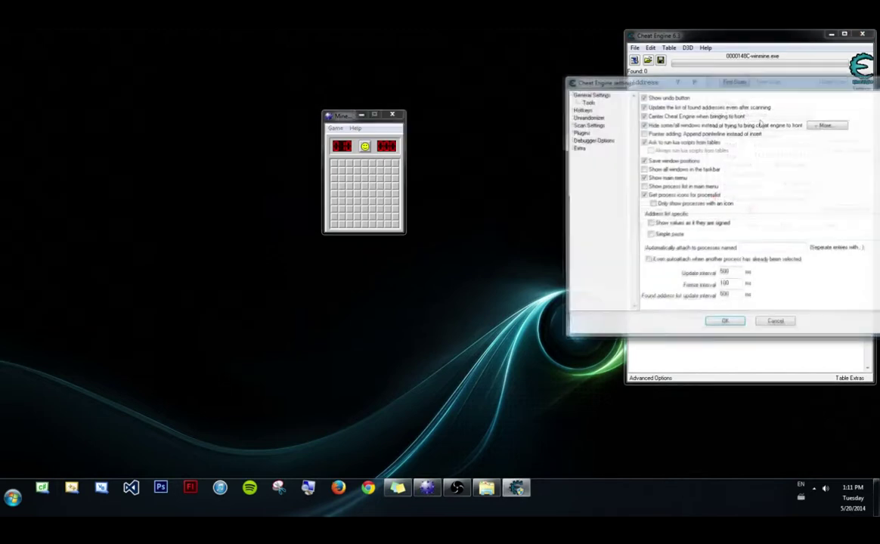
{"action": "left_click", "coordinate": [587, 117]}
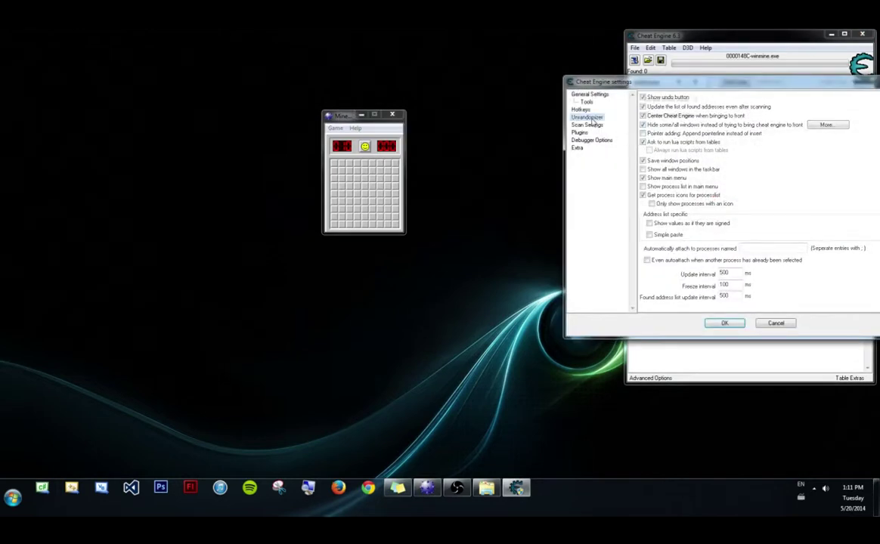
{"action": "left_click", "coordinate": [776, 323]}
{"action": "left_click", "coordinate": [381, 181]}
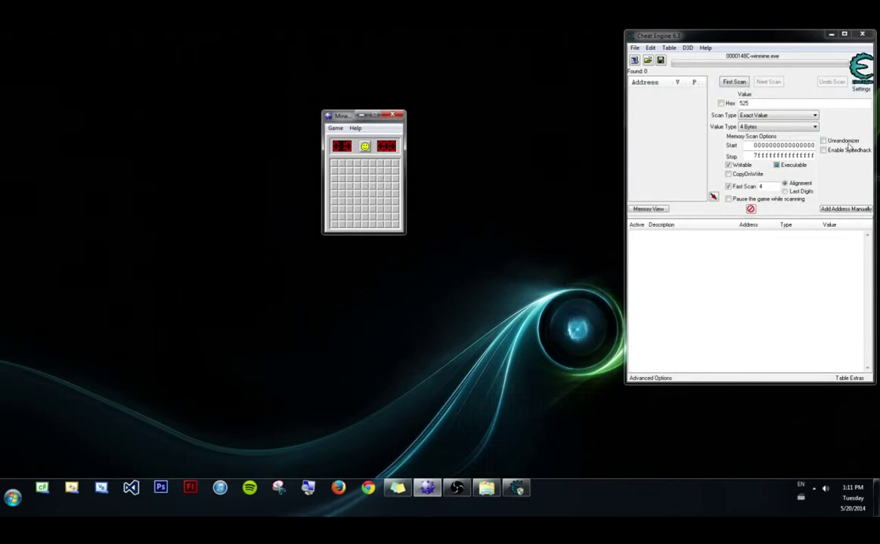
Step: Enable the Unrandomizer, start a new Minesweeper game and uncover a cell
{"action": "left_click", "coordinate": [843, 141]}
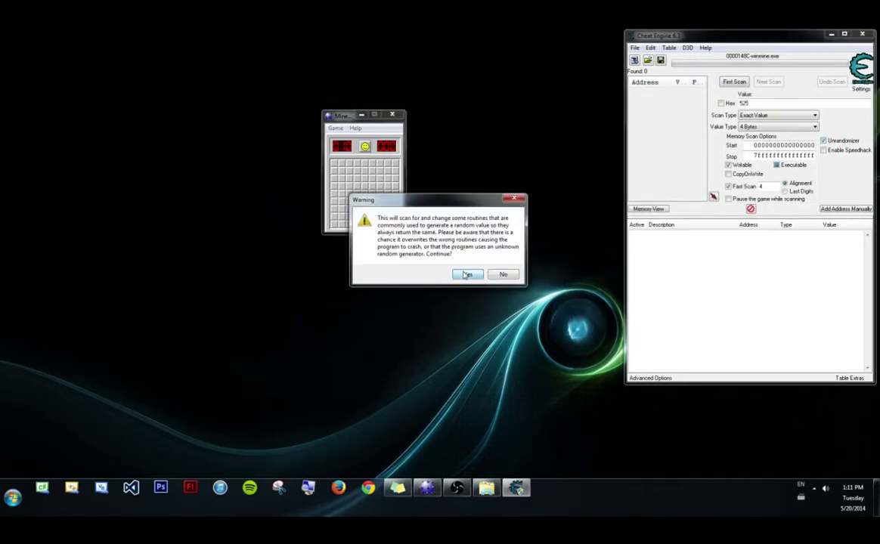
{"action": "left_click", "coordinate": [466, 274]}
{"action": "left_click", "coordinate": [335, 128]}
{"action": "left_click", "coordinate": [342, 137]}
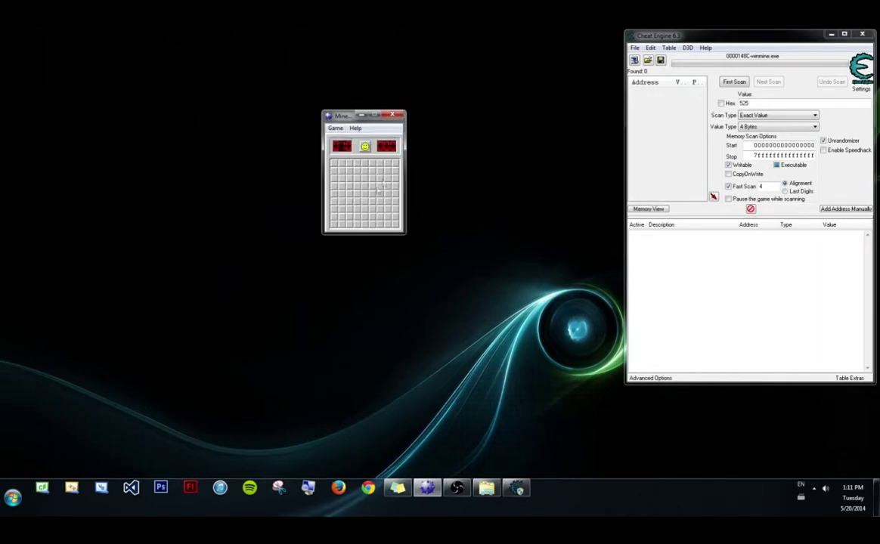
{"action": "left_click", "coordinate": [379, 186]}
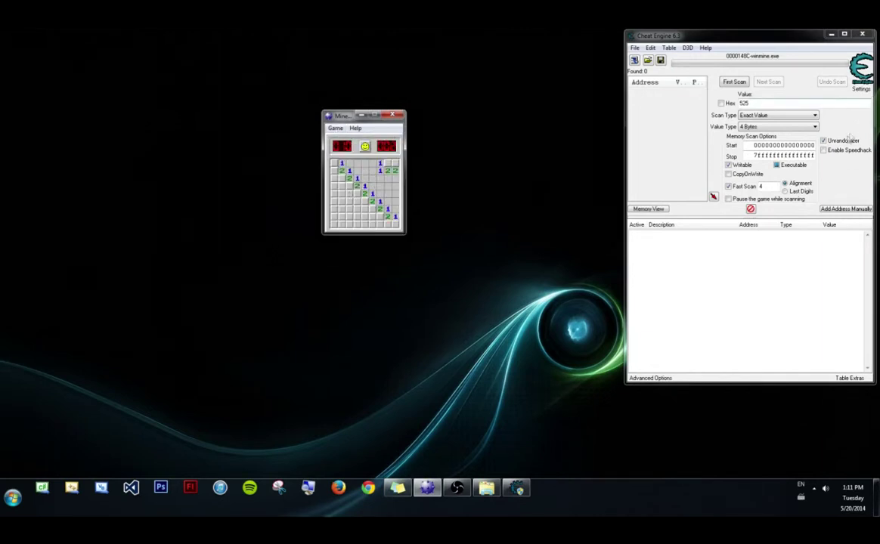
Step: Check the Unrandomizer settings, toggle it again, start another game and dismiss the crash report
{"action": "right_click", "coordinate": [849, 139]}
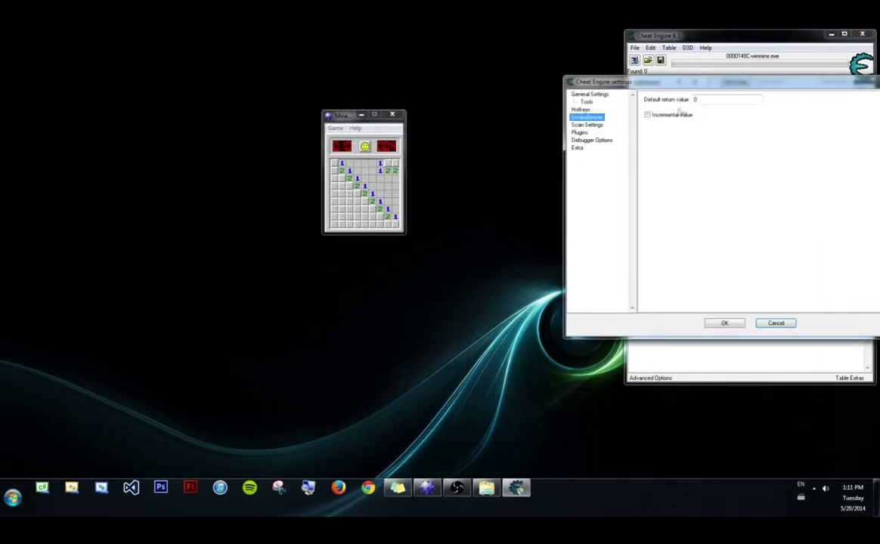
{"action": "left_click", "coordinate": [724, 322]}
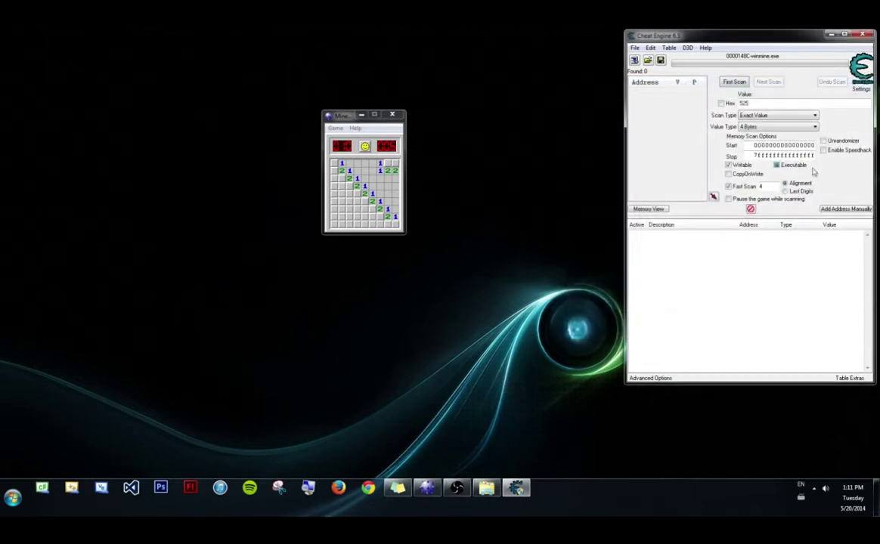
{"action": "left_click", "coordinate": [823, 141]}
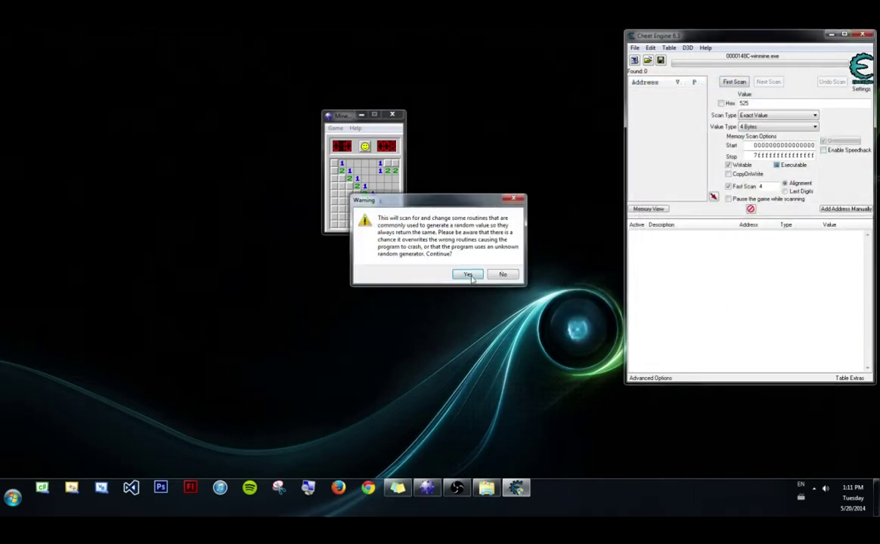
{"action": "left_click", "coordinate": [467, 274]}
{"action": "left_click", "coordinate": [334, 128]}
{"action": "key", "text": "Escape"}
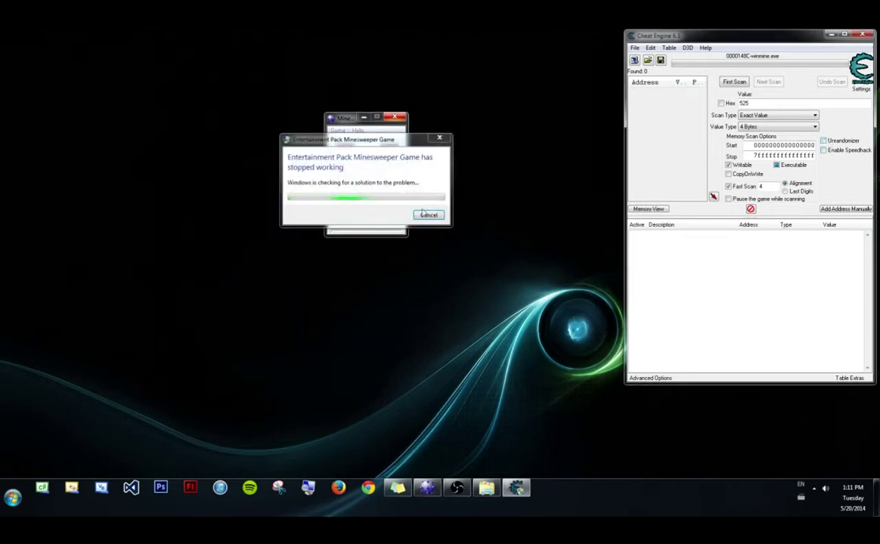
{"action": "left_click", "coordinate": [428, 214]}
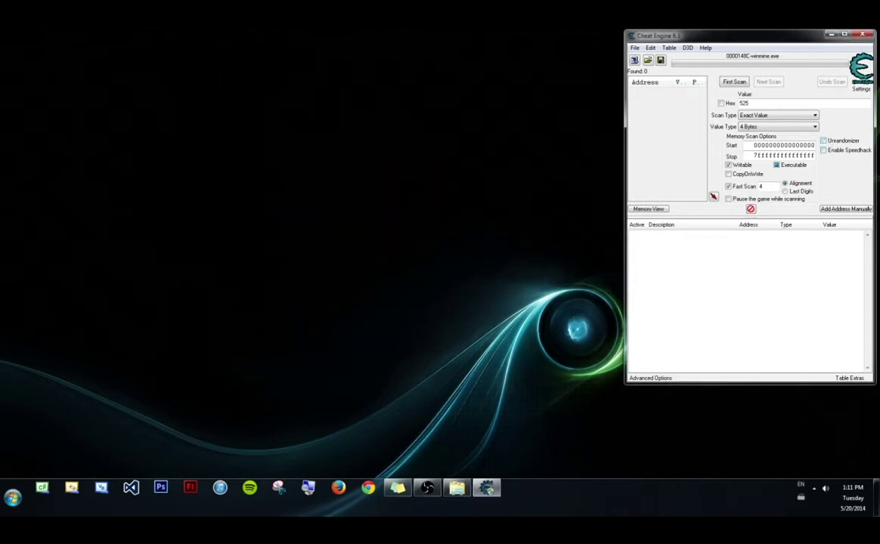
Step: Relaunch Minesweeper from the Start menu, move it beside Cheat Engine, and open Settings > Unrandomizer
{"action": "key", "text": "super"}
{"action": "left_click", "coordinate": [67, 231]}
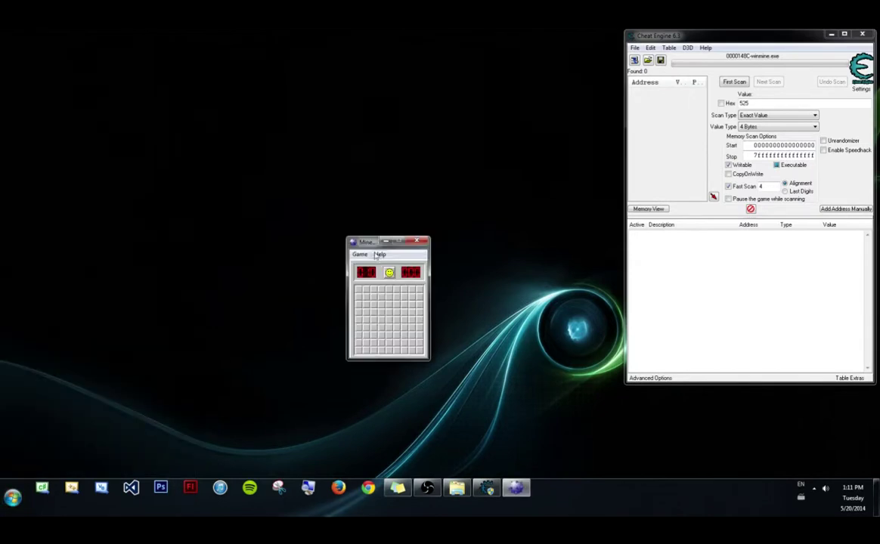
{"action": "left_click_drag", "start_coordinate": [360, 244], "coordinate": [450, 108]}
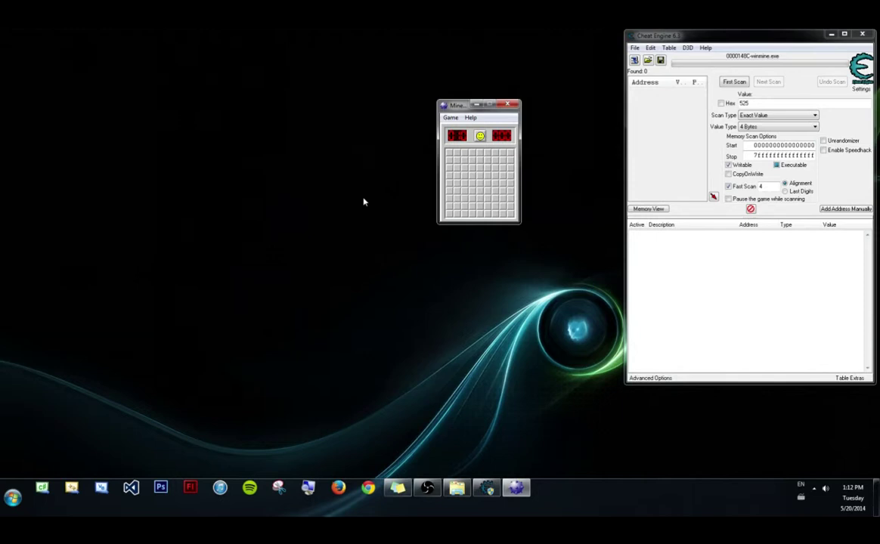
{"action": "left_click", "coordinate": [860, 85]}
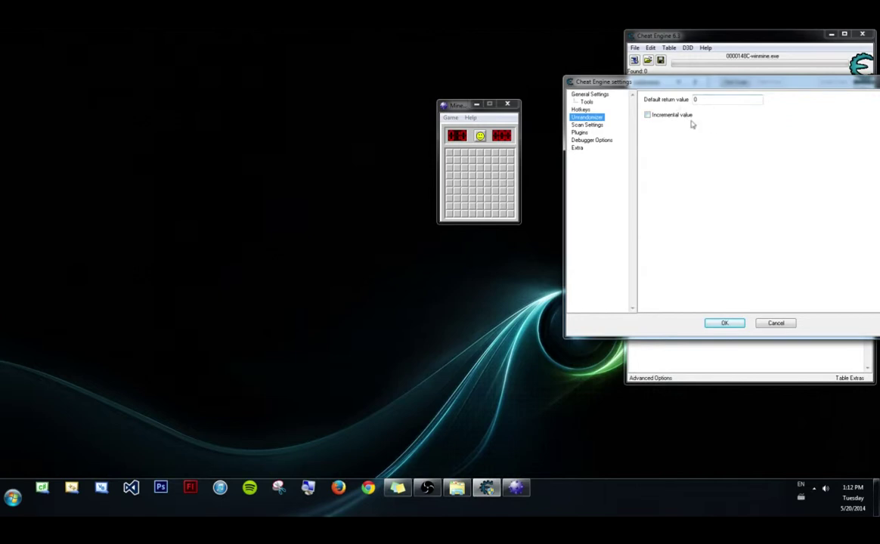
Step: Close the Unrandomizer settings unchanged, then try enabling the Unrandomizer but decline its warning
{"action": "left_click", "coordinate": [776, 323]}
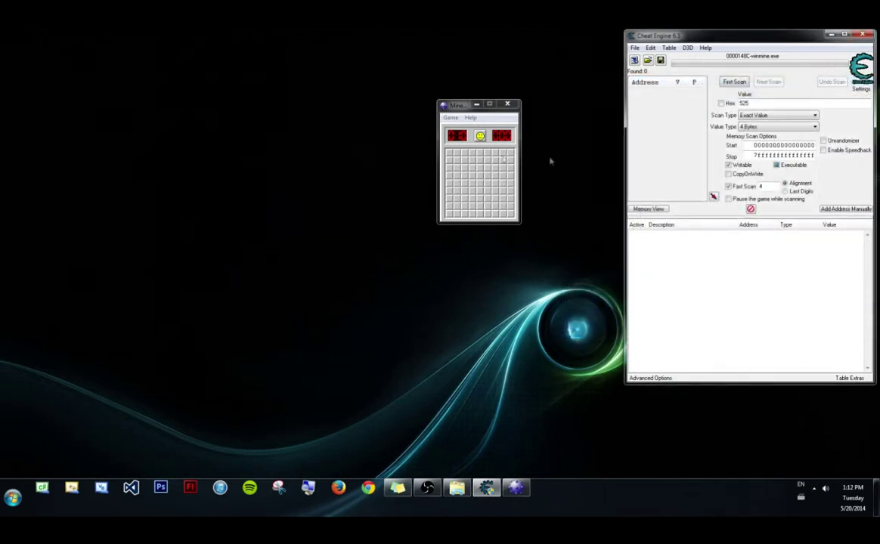
{"action": "left_click", "coordinate": [861, 79]}
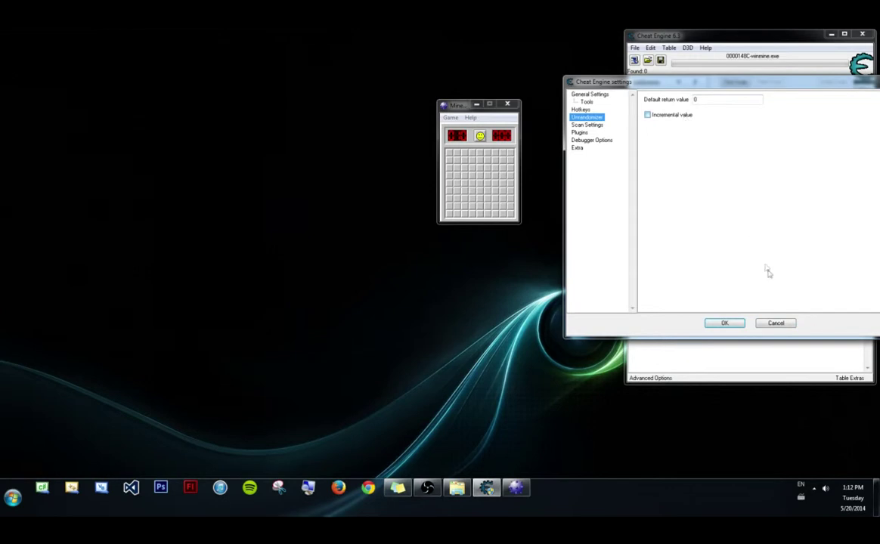
{"action": "left_click", "coordinate": [775, 325]}
{"action": "left_click", "coordinate": [823, 141]}
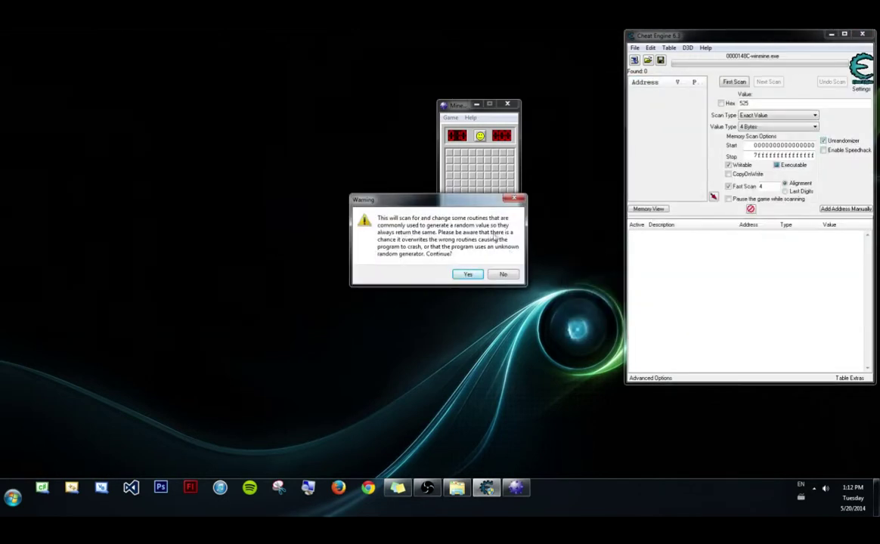
{"action": "left_click", "coordinate": [503, 274]}
Step: Enable Incremental value in the Unrandomizer settings, apply it, and accept the Unrandomizer warning
{"action": "left_click", "coordinate": [859, 89]}
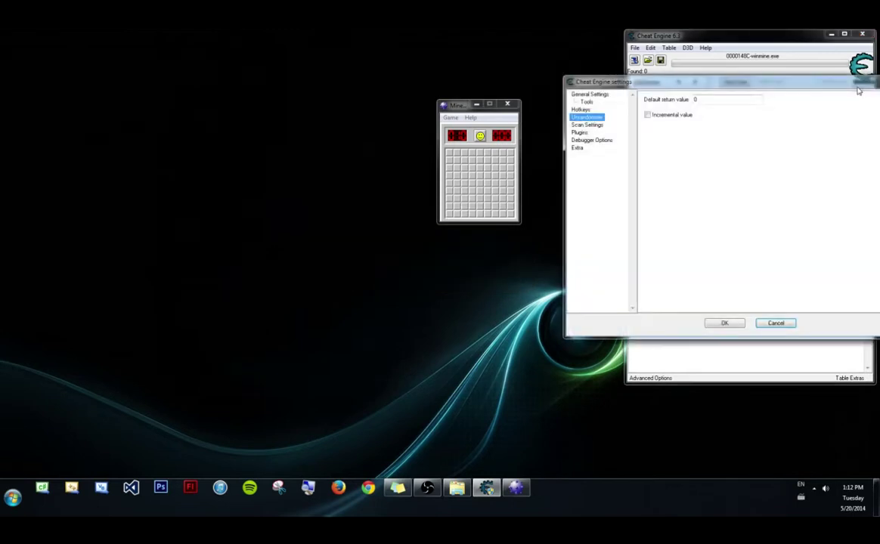
{"action": "left_click", "coordinate": [647, 114]}
{"action": "left_click_drag", "start_coordinate": [722, 89], "coordinate": [659, 83]}
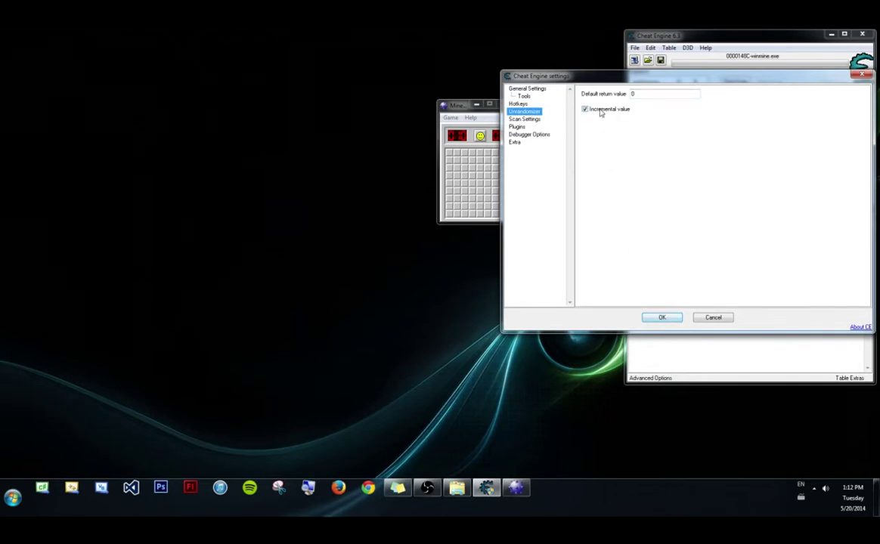
{"action": "left_click", "coordinate": [662, 318]}
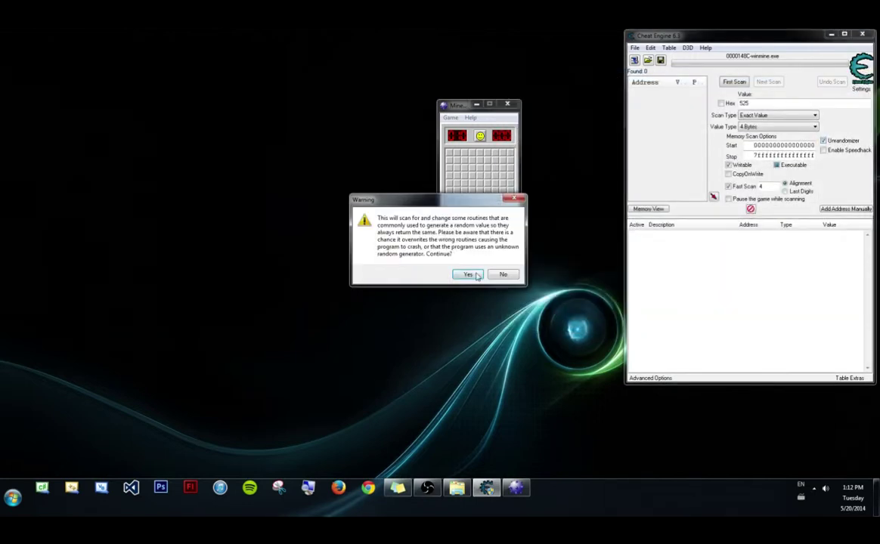
{"action": "left_click", "coordinate": [468, 275]}
Step: Play quick Minesweeper games, uncovering cells and starting new games twice
{"action": "left_click", "coordinate": [487, 159]}
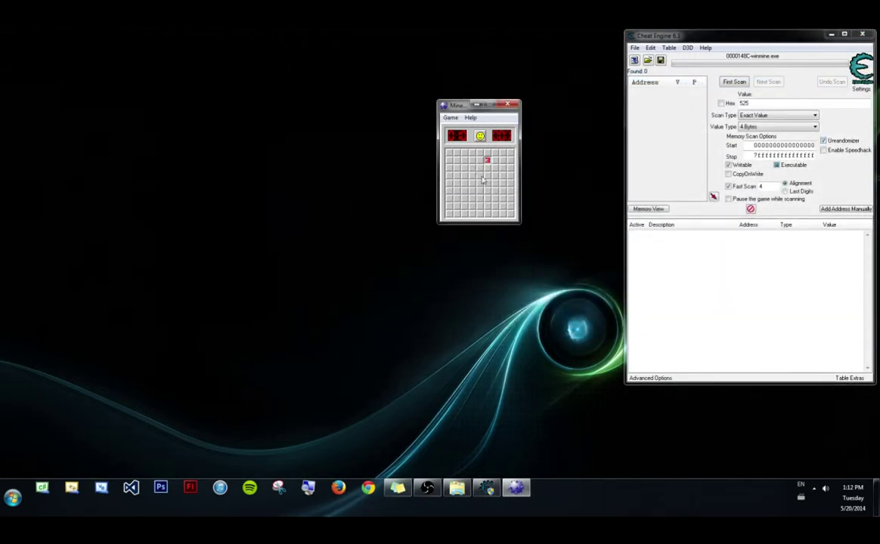
{"action": "left_click", "coordinate": [479, 176]}
{"action": "left_click", "coordinate": [450, 118]}
{"action": "left_click", "coordinate": [450, 118]}
{"action": "left_click", "coordinate": [480, 135]}
{"action": "left_click", "coordinate": [509, 155]}
{"action": "left_click", "coordinate": [450, 118]}
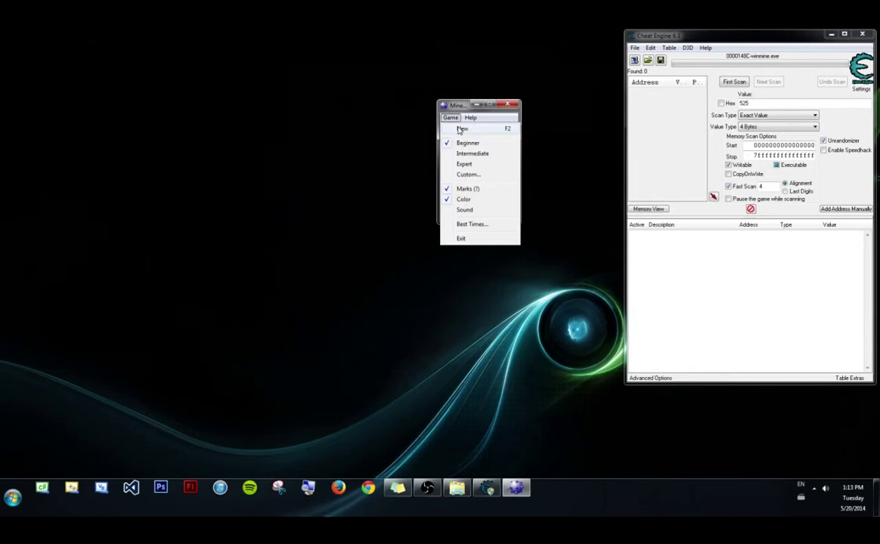
{"action": "left_click", "coordinate": [461, 130]}
{"action": "left_click", "coordinate": [508, 153]}
{"action": "left_click", "coordinate": [480, 161]}
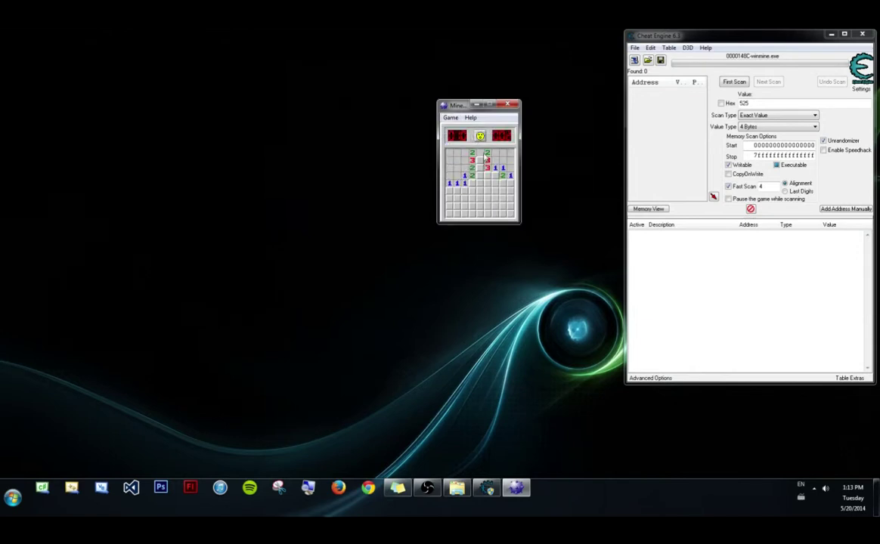
Step: Confirm the Unrandomizer settings with OK and dismiss the speedhack failure error
{"action": "left_click", "coordinate": [480, 153]}
{"action": "right_click", "coordinate": [824, 141]}
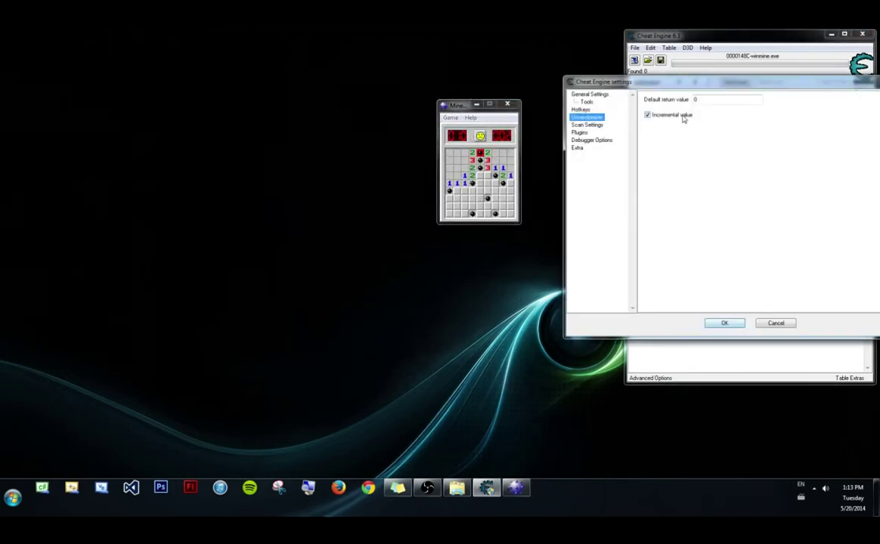
{"action": "left_click", "coordinate": [724, 324]}
{"action": "left_click", "coordinate": [823, 150]}
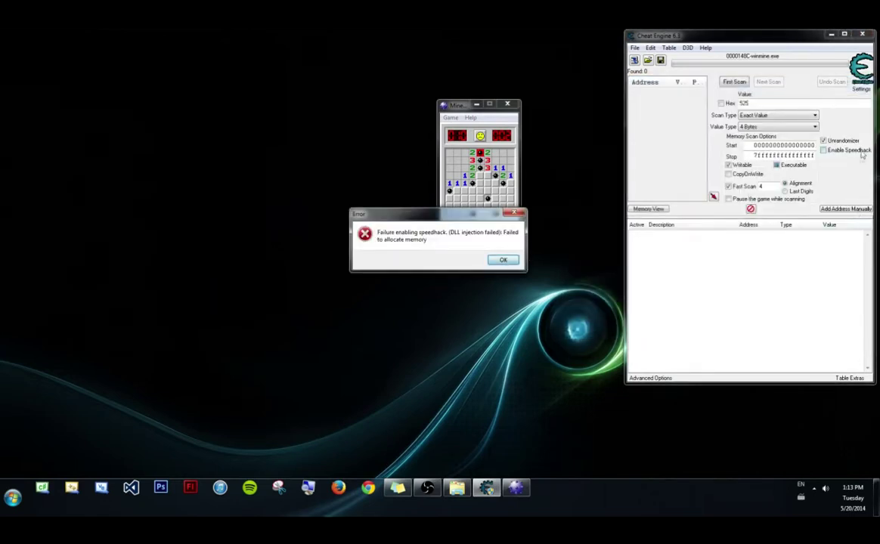
{"action": "left_click", "coordinate": [515, 260]}
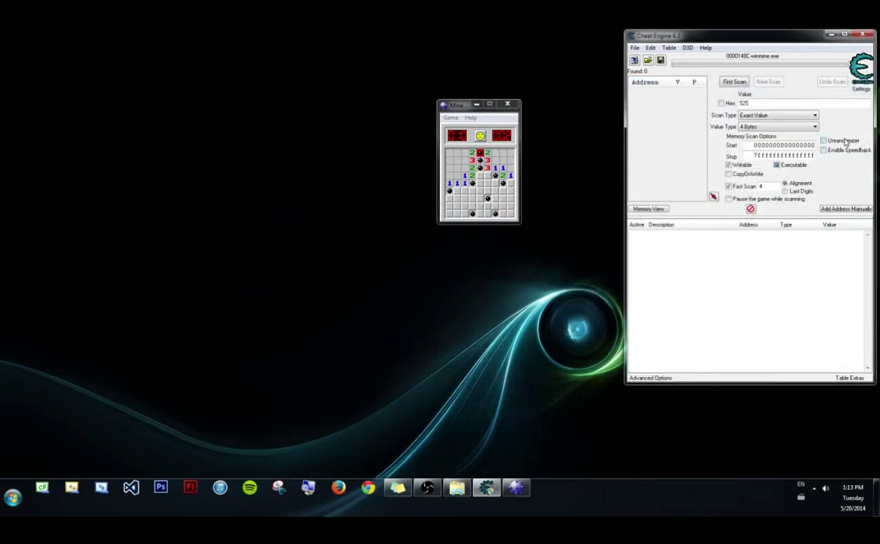
Step: Enable the Unrandomizer with Yes, then play a new Minesweeper game until hitting a mine
{"action": "left_click", "coordinate": [824, 141]}
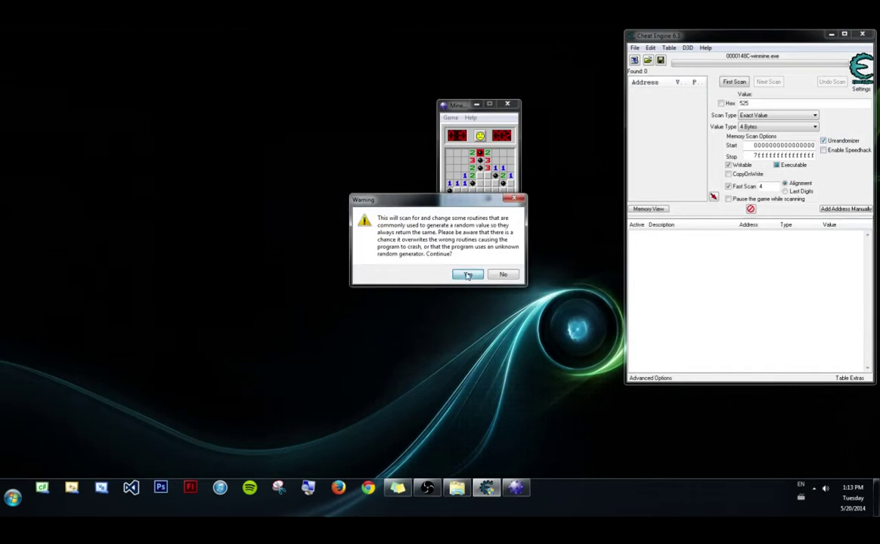
{"action": "left_click", "coordinate": [467, 275]}
{"action": "left_click", "coordinate": [449, 117]}
{"action": "left_click", "coordinate": [452, 127]}
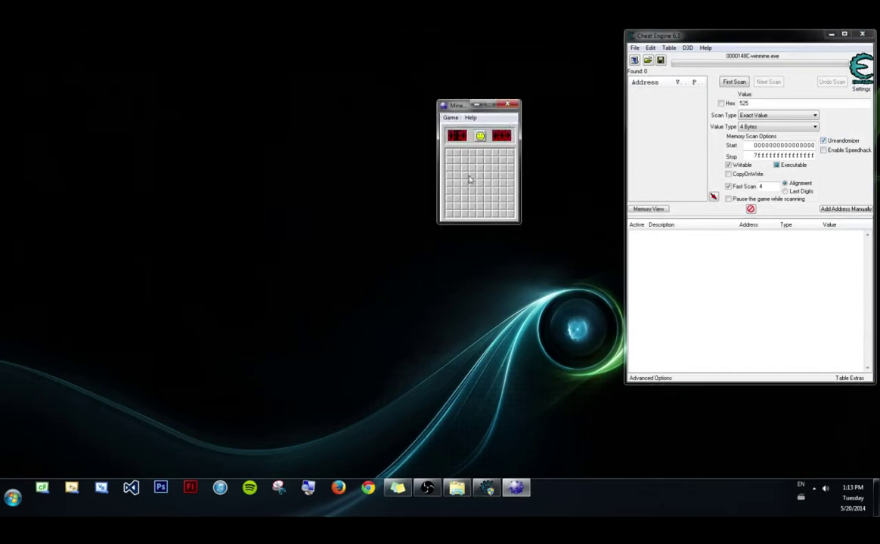
{"action": "left_click", "coordinate": [509, 159]}
{"action": "left_click", "coordinate": [472, 152]}
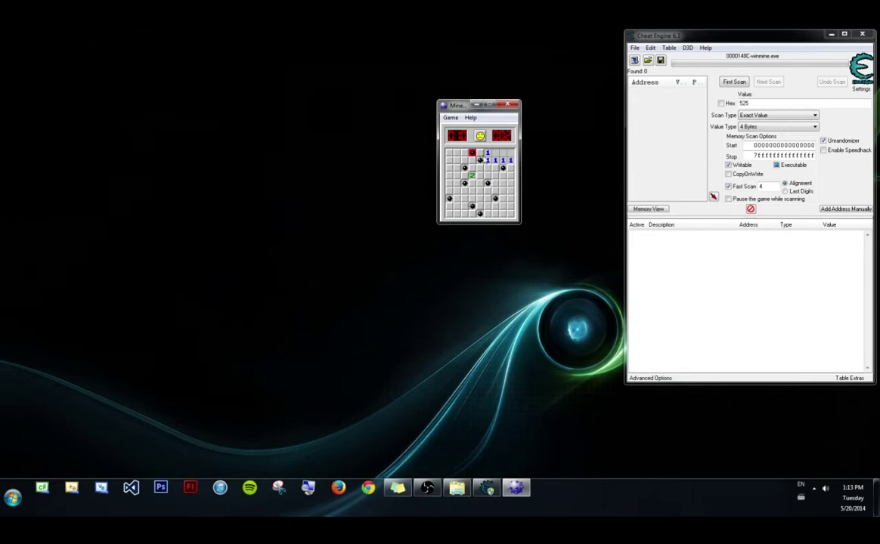
{"action": "left_click", "coordinate": [480, 137]}
{"action": "left_click", "coordinate": [495, 153]}
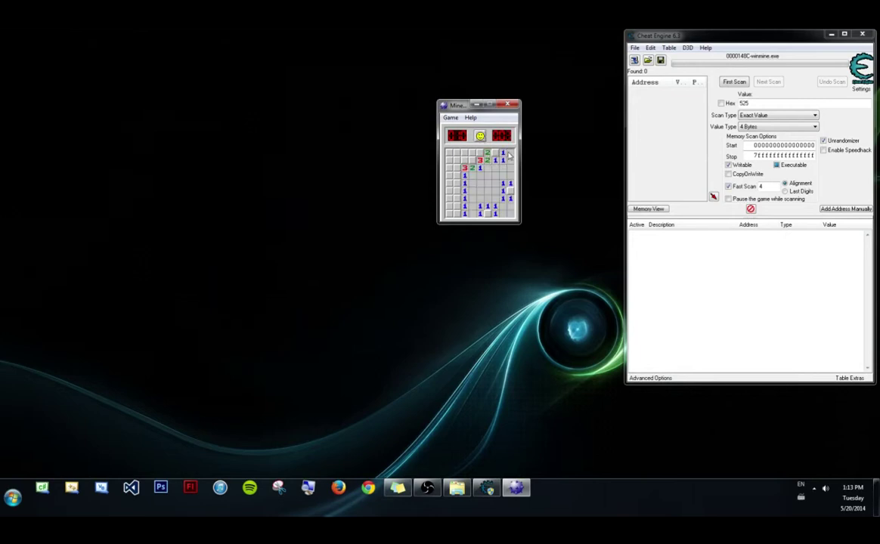
Step: Relaunch Minesweeper and attach Cheat Engine to the new winmine.exe, accepting the Unrandomizer warning
{"action": "left_click", "coordinate": [513, 104]}
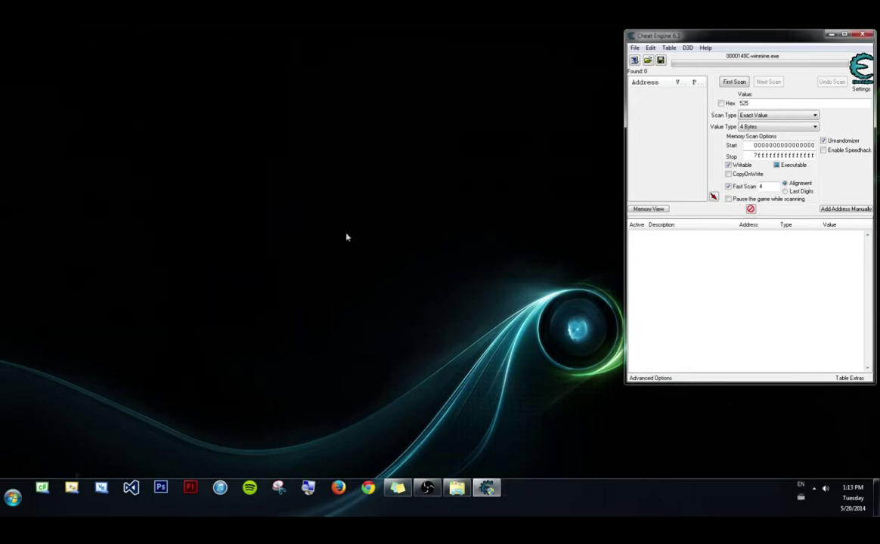
{"action": "key", "text": "super"}
{"action": "left_click", "coordinate": [73, 227]}
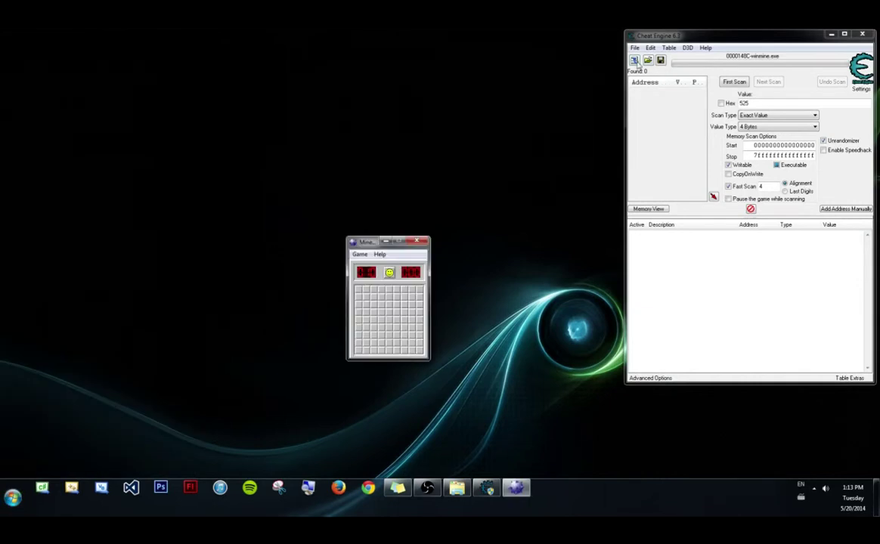
{"action": "left_click", "coordinate": [634, 60]}
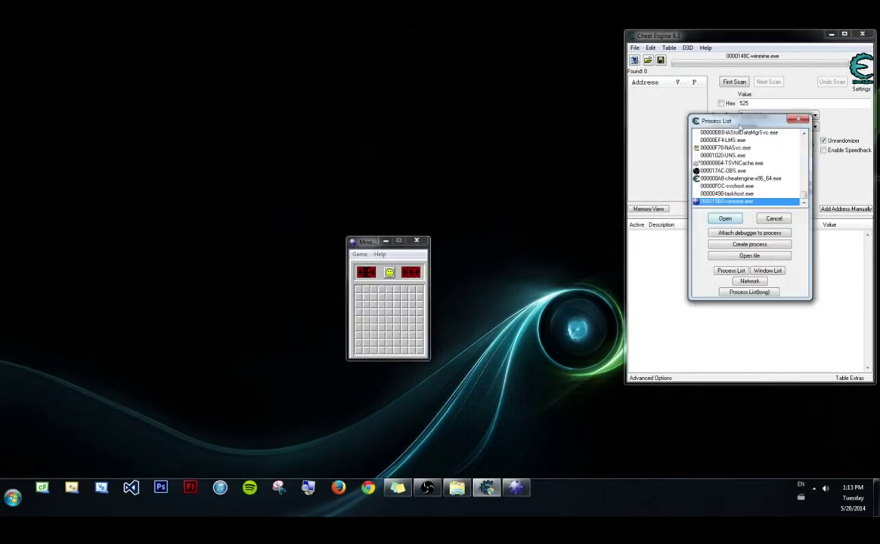
{"action": "left_click", "coordinate": [727, 218]}
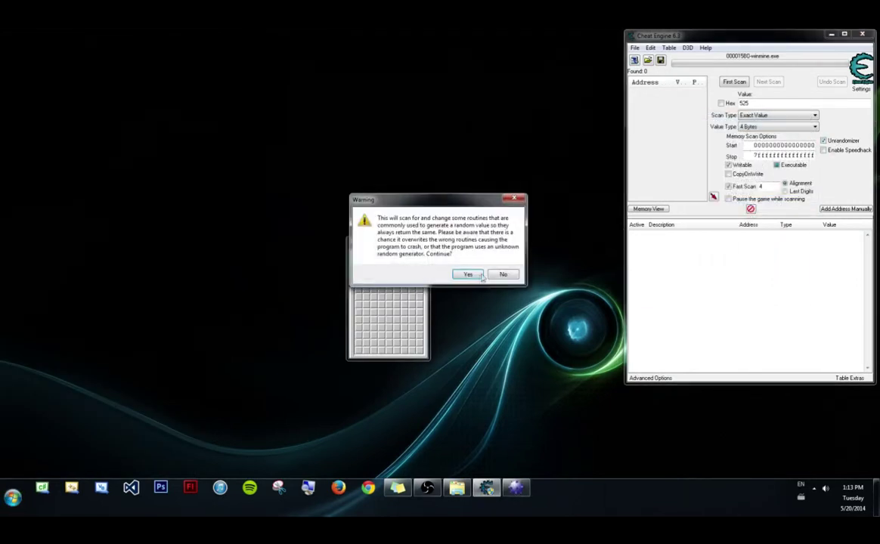
{"action": "left_click", "coordinate": [481, 277]}
Step: Play a game until hitting a mine, then check and close the Unrandomizer settings
{"action": "left_click", "coordinate": [414, 293]}
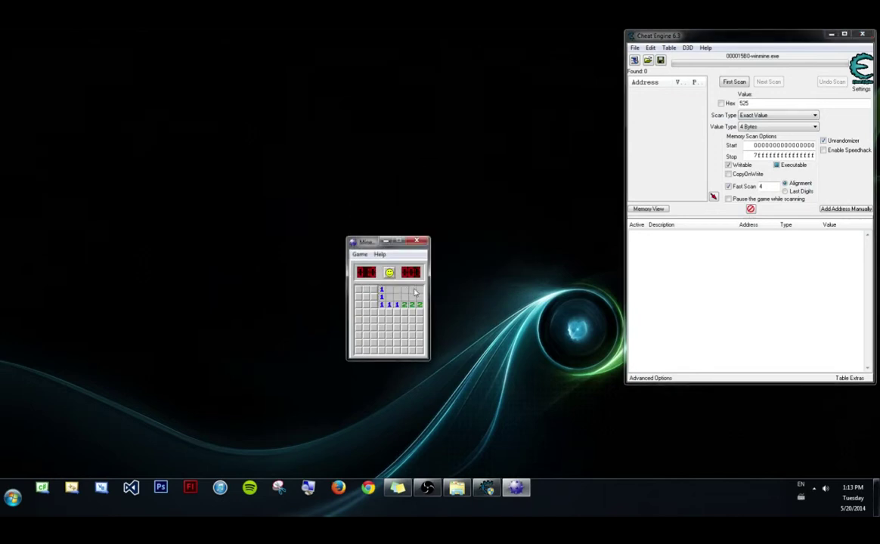
{"action": "left_click", "coordinate": [361, 306]}
{"action": "left_click", "coordinate": [373, 297]}
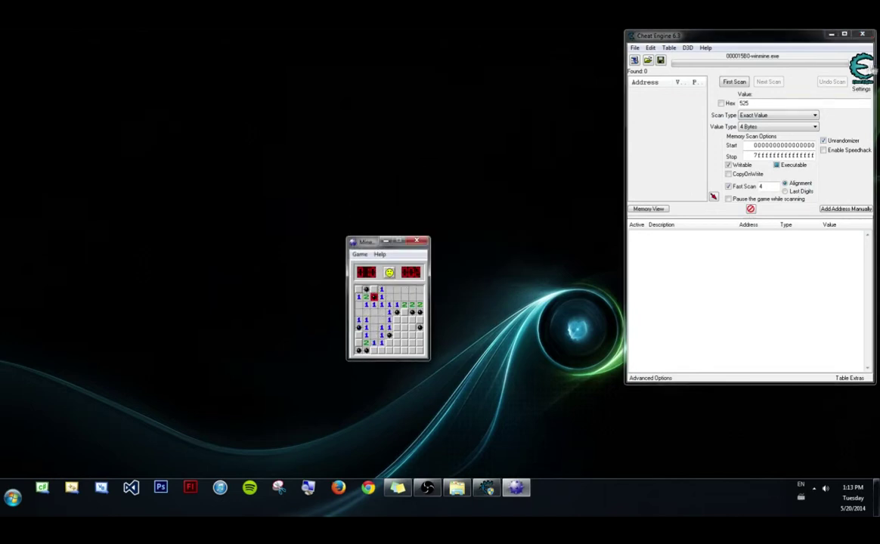
{"action": "left_click", "coordinate": [861, 85]}
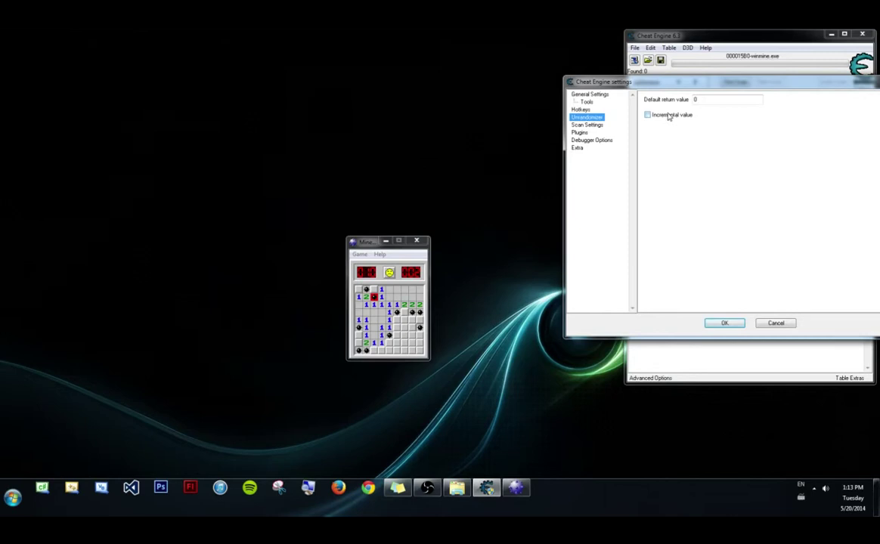
{"action": "left_click", "coordinate": [724, 323]}
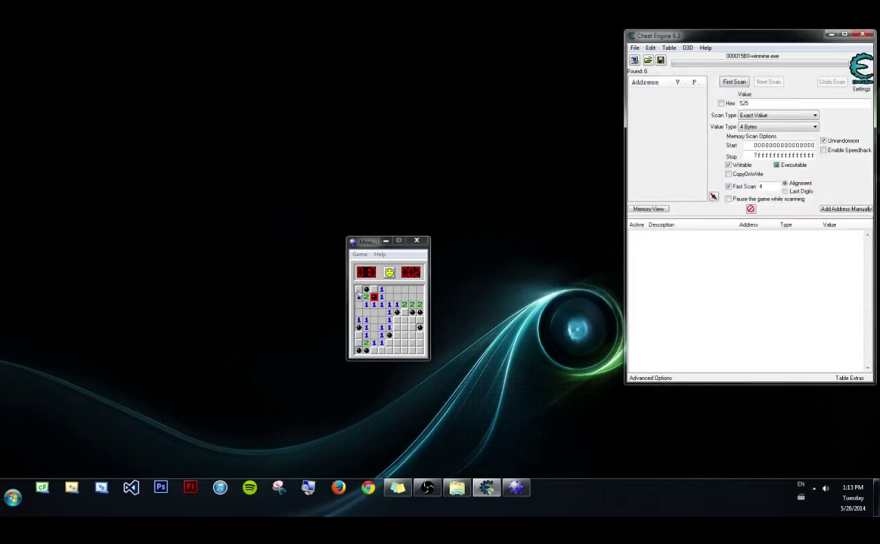
Step: Start three new games, each hitting or revealing the same top-right mine placement
{"action": "left_click", "coordinate": [388, 272]}
{"action": "left_click", "coordinate": [419, 290]}
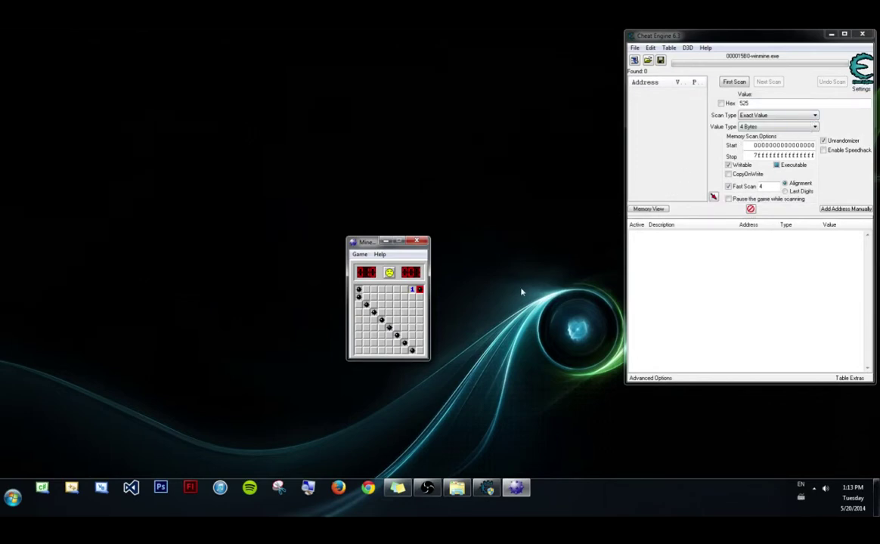
{"action": "left_click", "coordinate": [389, 272]}
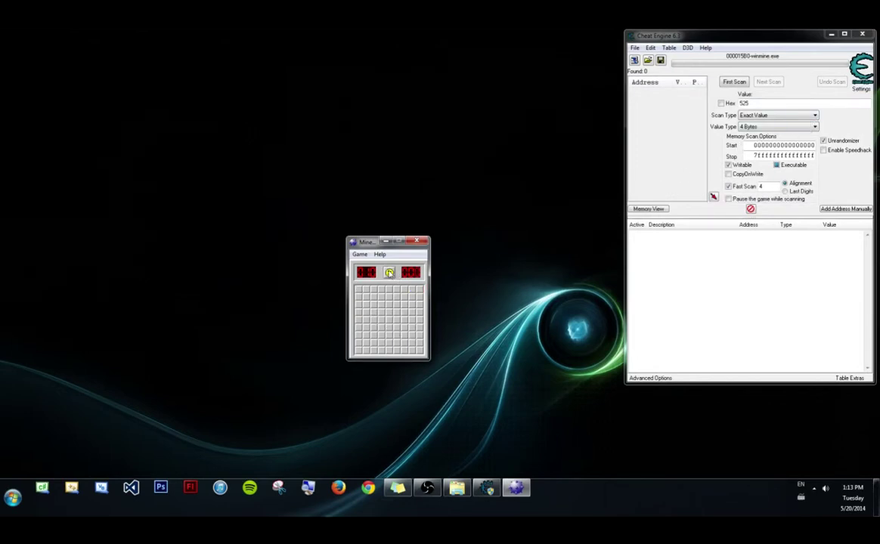
{"action": "left_click", "coordinate": [382, 311]}
{"action": "left_click", "coordinate": [419, 290]}
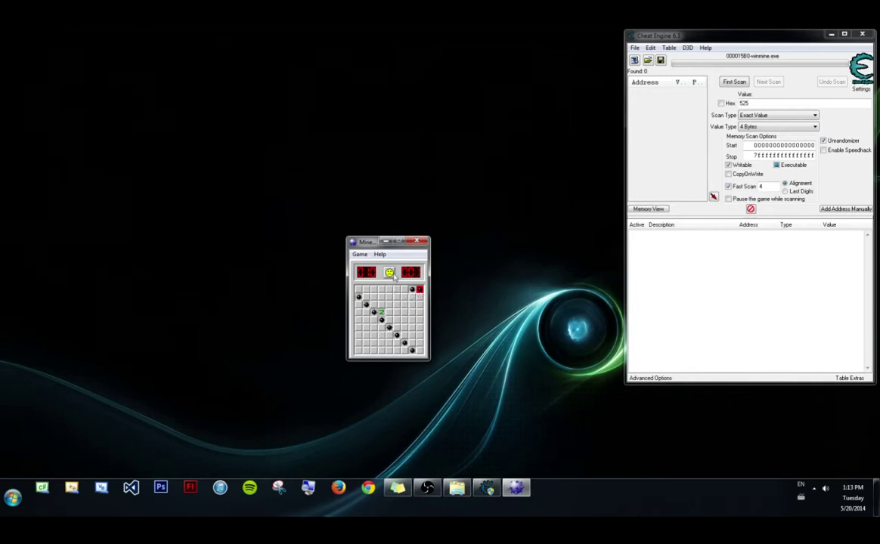
{"action": "left_click", "coordinate": [388, 272]}
{"action": "left_click", "coordinate": [415, 291]}
Step: Play two more games showing the same mine layout, then switch the Unrandomizer off
{"action": "left_click", "coordinate": [388, 272]}
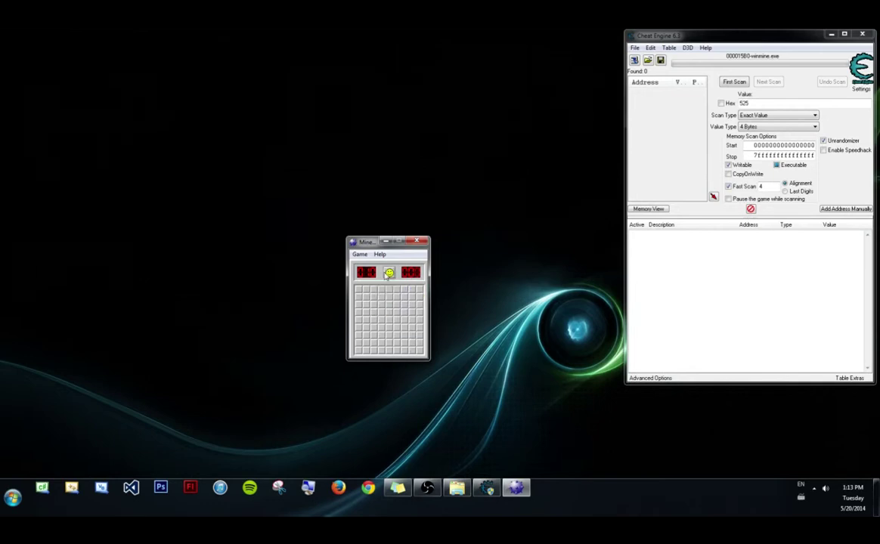
{"action": "left_click", "coordinate": [361, 297]}
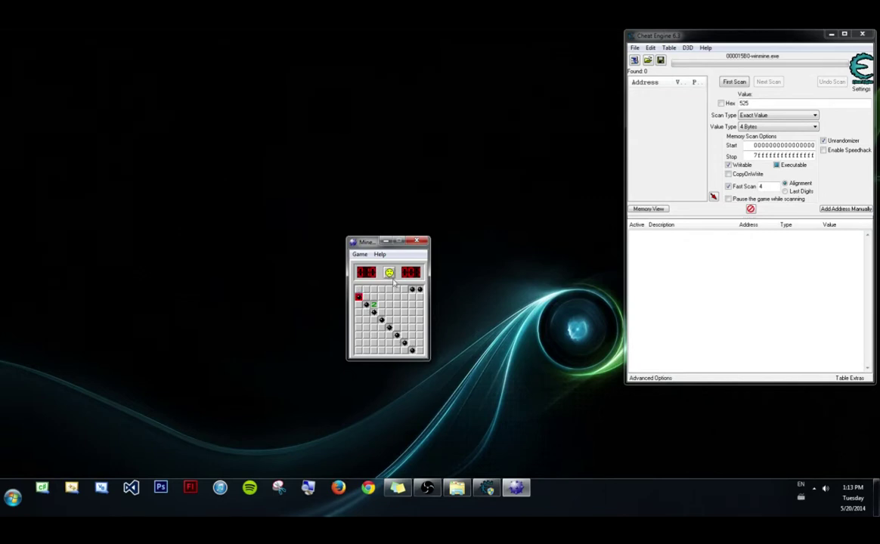
{"action": "left_click", "coordinate": [390, 273]}
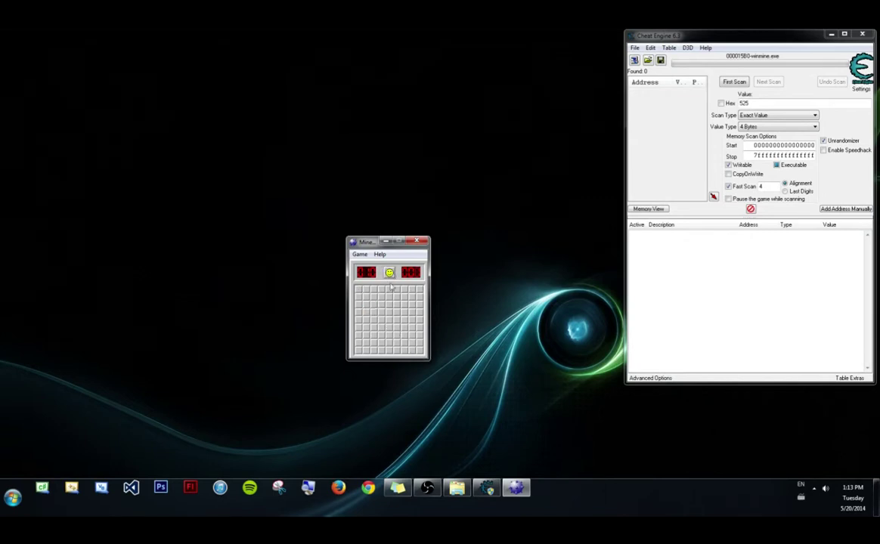
{"action": "left_click", "coordinate": [404, 297]}
{"action": "left_click", "coordinate": [412, 290]}
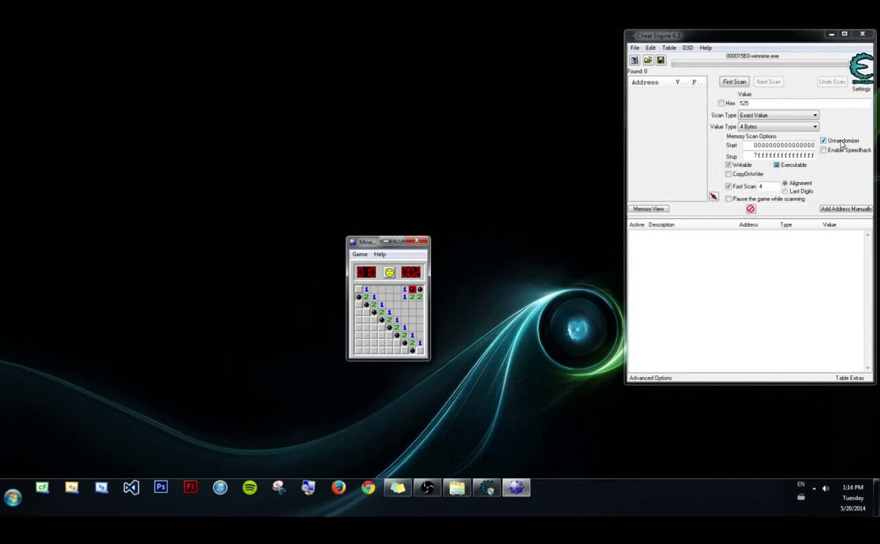
{"action": "left_click", "coordinate": [841, 142]}
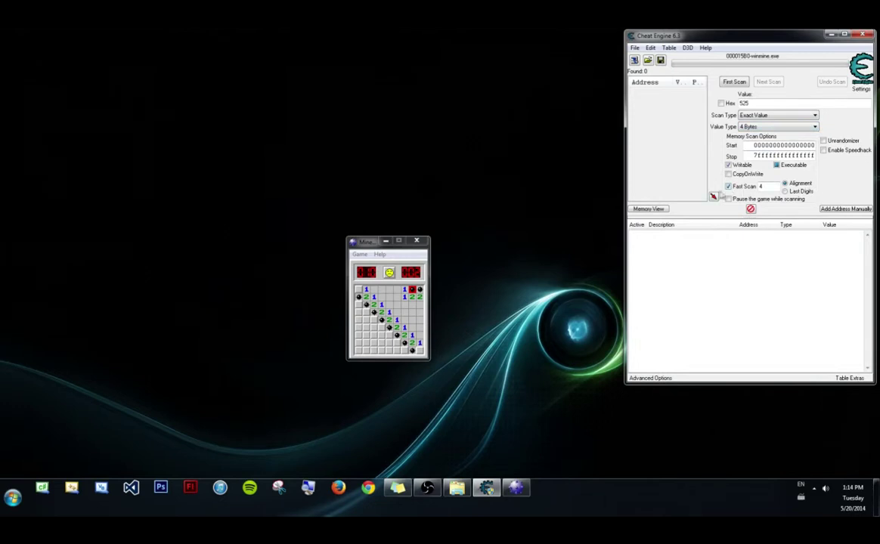
Step: Toggle Fast Scan off and back on, and select its alignment value 4
{"action": "left_click", "coordinate": [728, 187]}
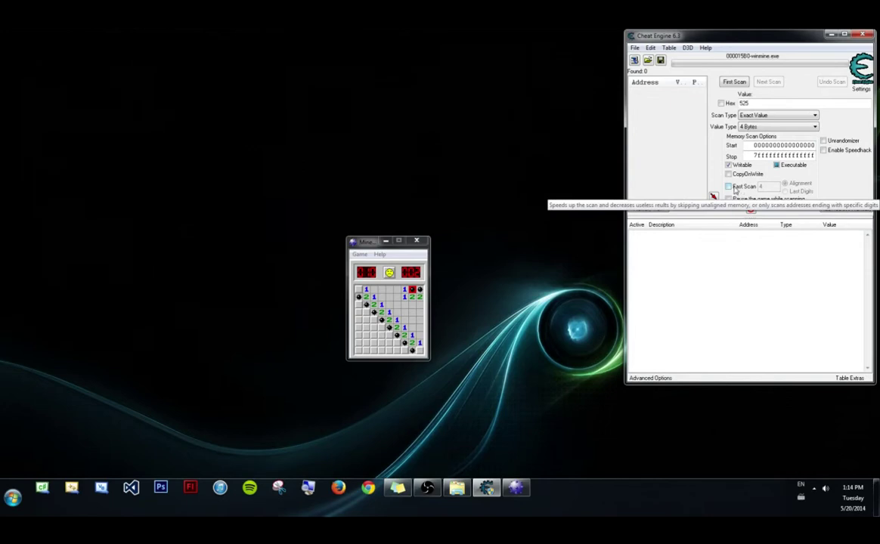
{"action": "left_click", "coordinate": [734, 187]}
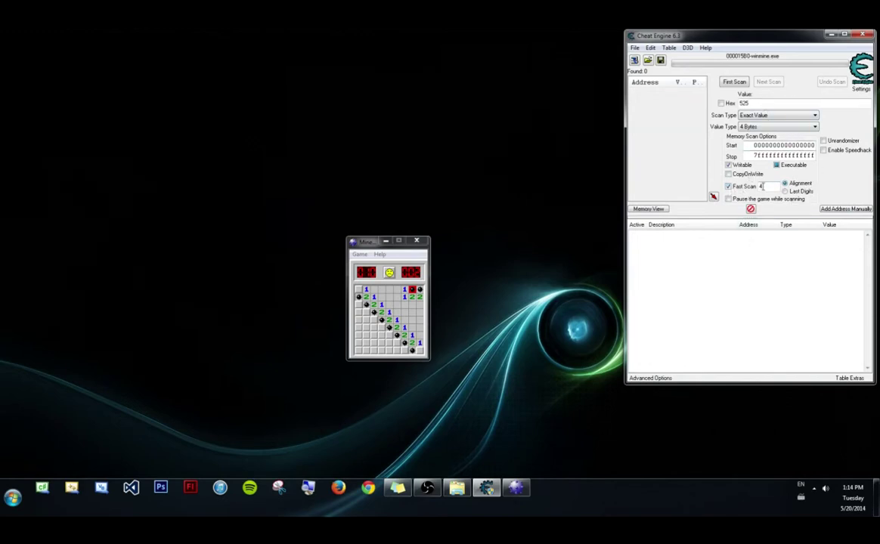
{"action": "double_click", "coordinate": [777, 186]}
Step: Start a fresh Minesweeper game with one cell uncovered, and enable Pause the game while scanning
{"action": "left_click", "coordinate": [376, 289]}
{"action": "left_click", "coordinate": [389, 272]}
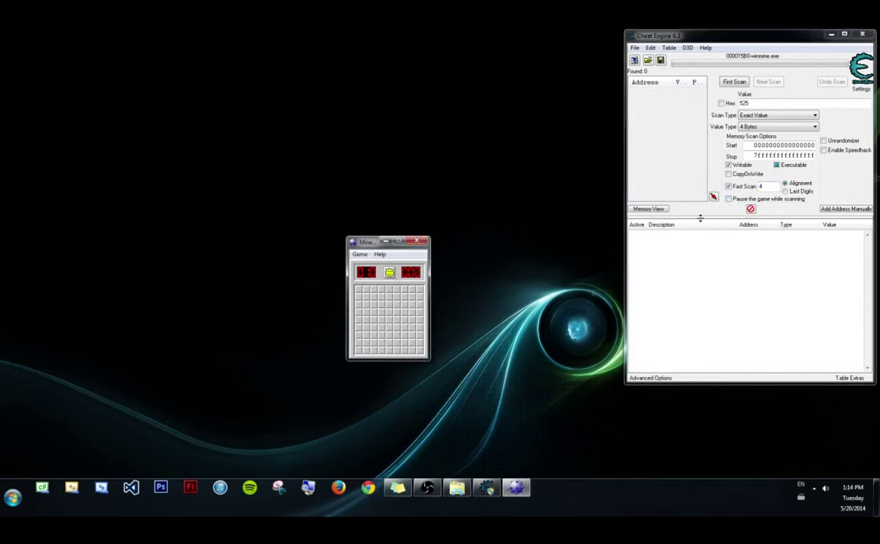
{"action": "left_click", "coordinate": [396, 312]}
{"action": "left_click", "coordinate": [747, 199]}
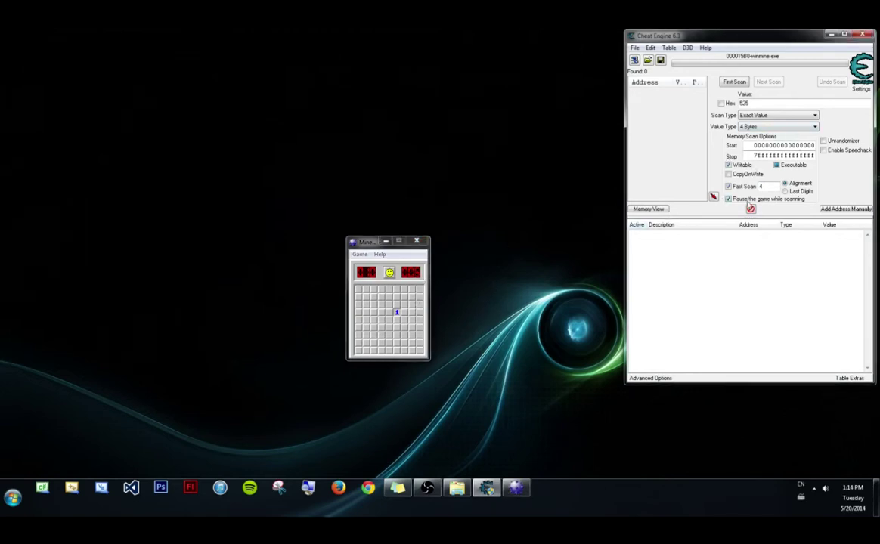
Step: Run a first scan for value 12, finding 107 addresses, then clear it with New Scan
{"action": "double_click", "coordinate": [759, 103]}
{"action": "type", "text": "12"}
{"action": "left_click", "coordinate": [731, 83]}
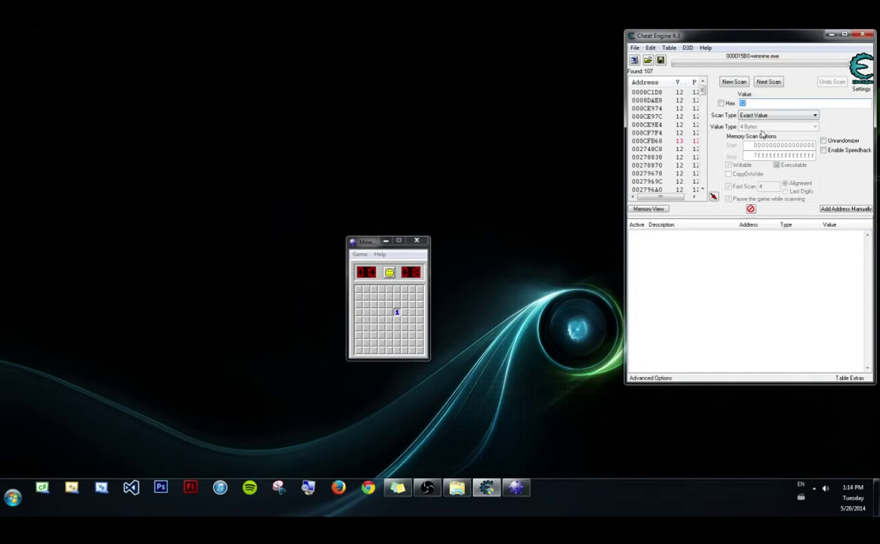
{"action": "left_click", "coordinate": [733, 81]}
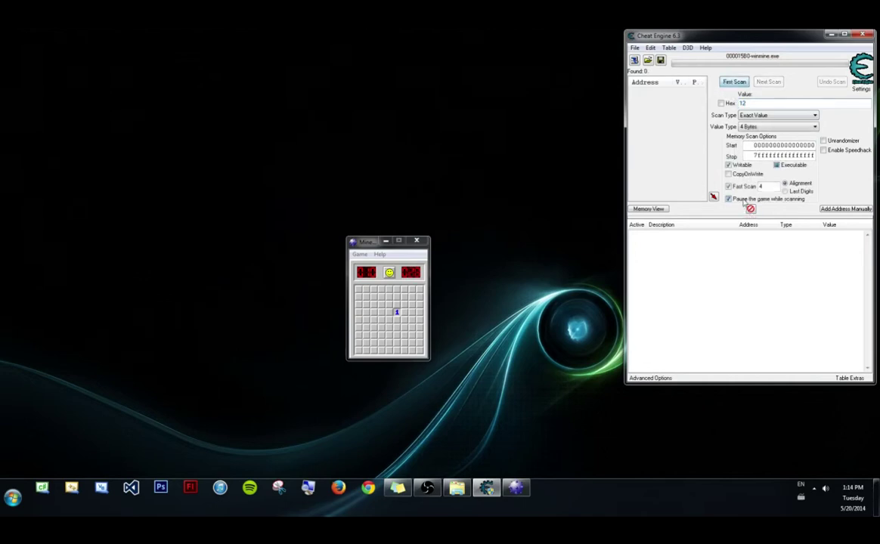